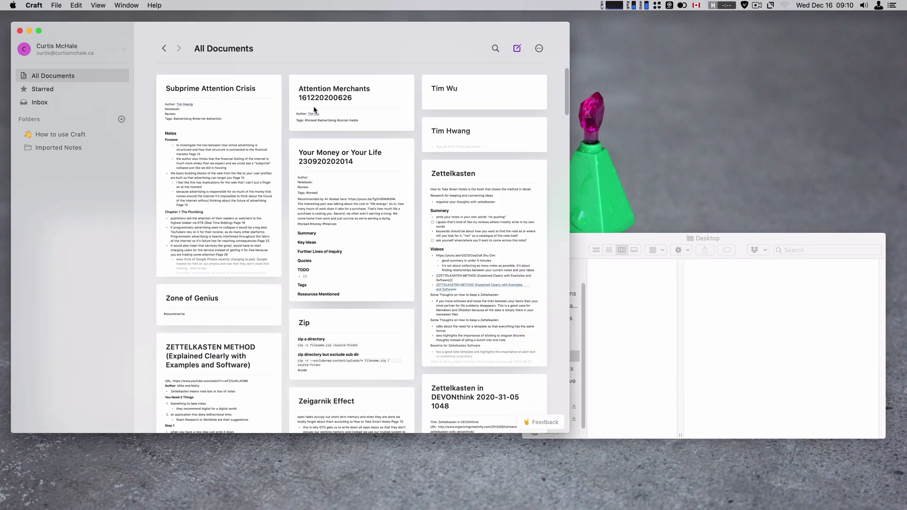
Step: Select the Subprime Attention Crisis note, then eject the extra mounted volume in Finder
{"action": "left_click", "coordinate": [234, 135]}
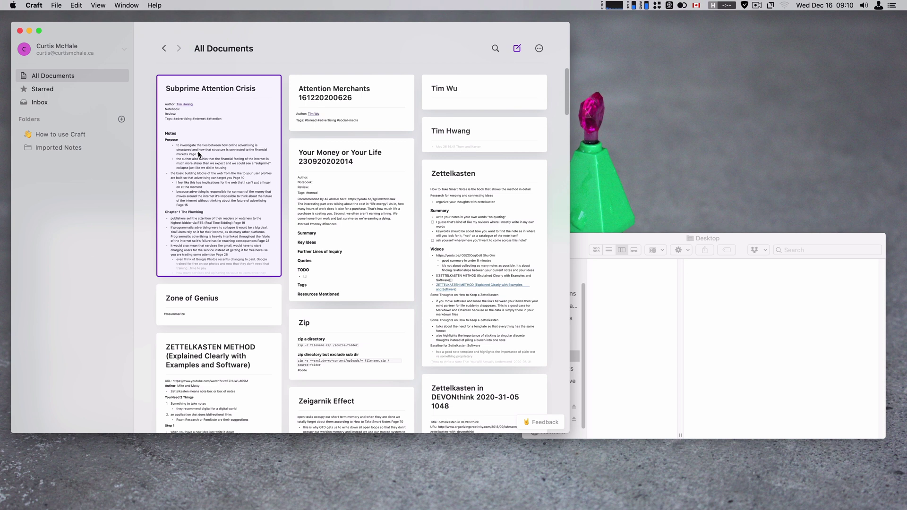
{"action": "left_click", "coordinate": [614, 328]}
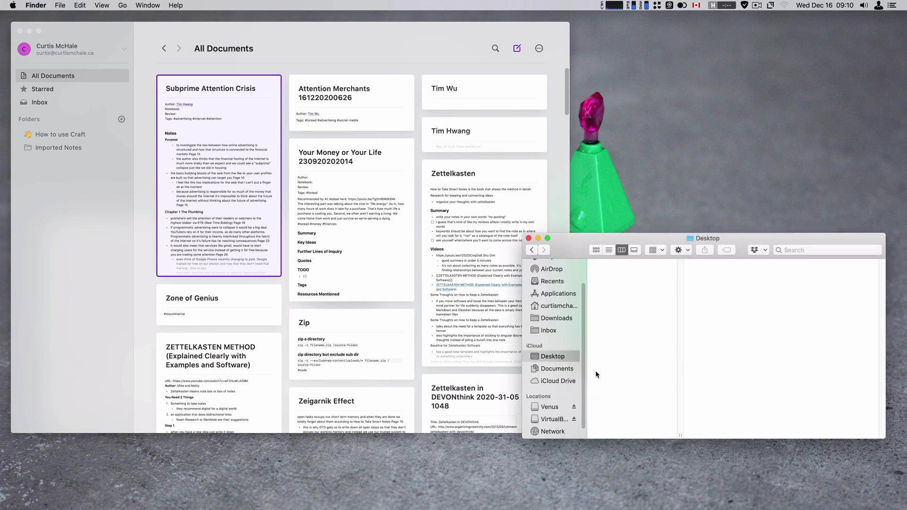
{"action": "left_click", "coordinate": [574, 419]}
Step: Browse to iCloud Drive > 1Writer > obsidian > export script tests
{"action": "left_click", "coordinate": [551, 382]}
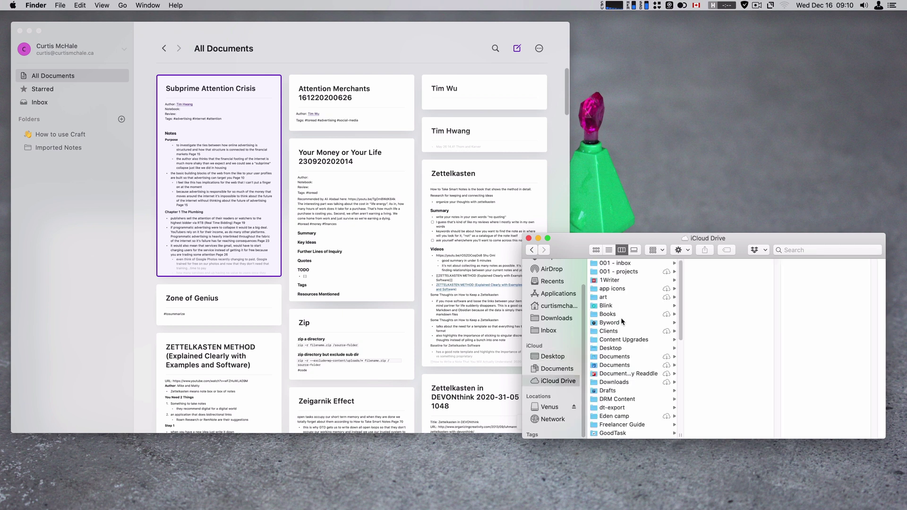
{"action": "left_click", "coordinate": [617, 281]}
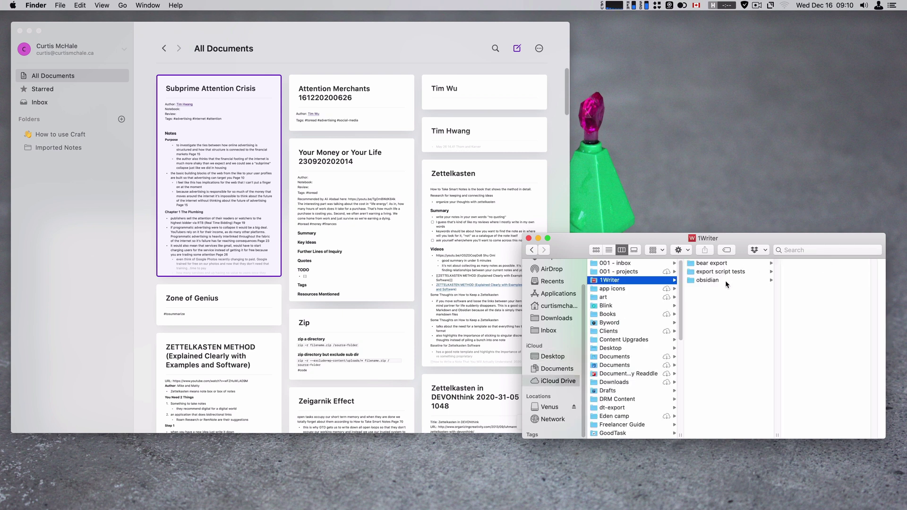
{"action": "left_click", "coordinate": [709, 281]}
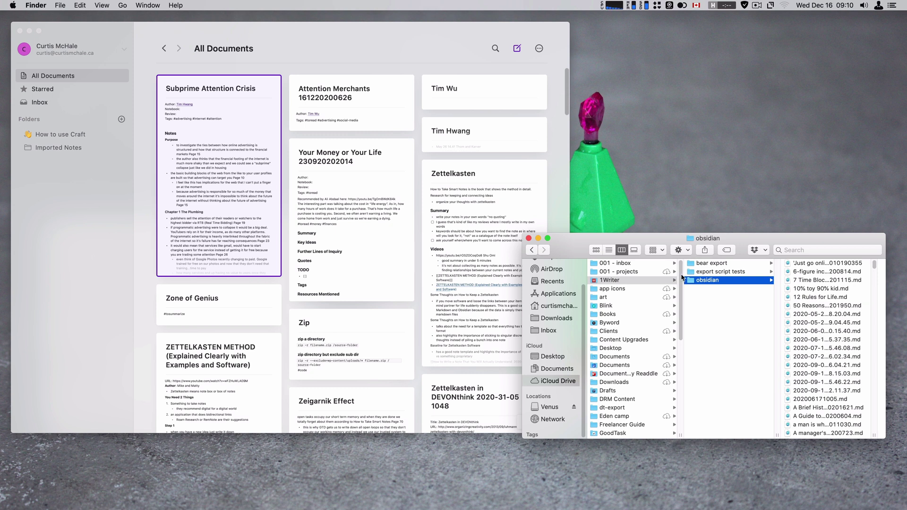
{"action": "left_click", "coordinate": [719, 274]}
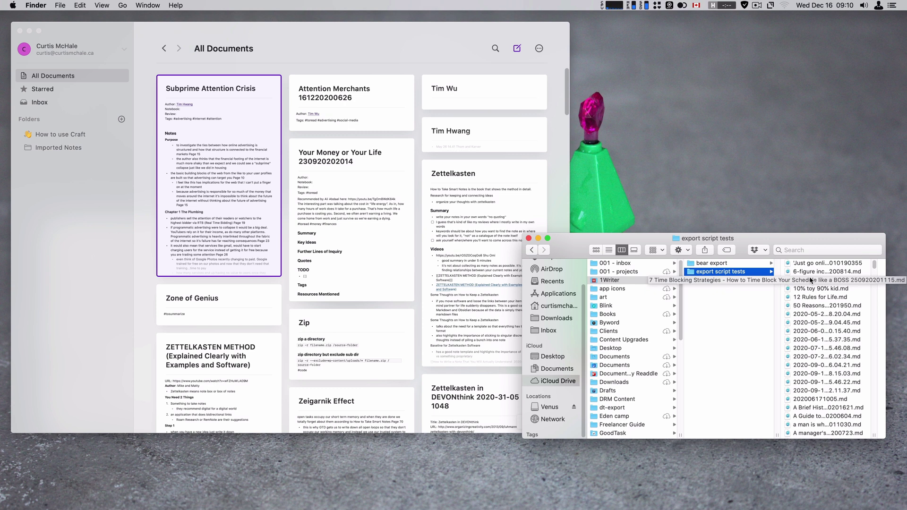
Step: Launch Bear from the quick launcher
{"action": "key", "text": "alt+space"}
{"action": "type", "text": "bear"}
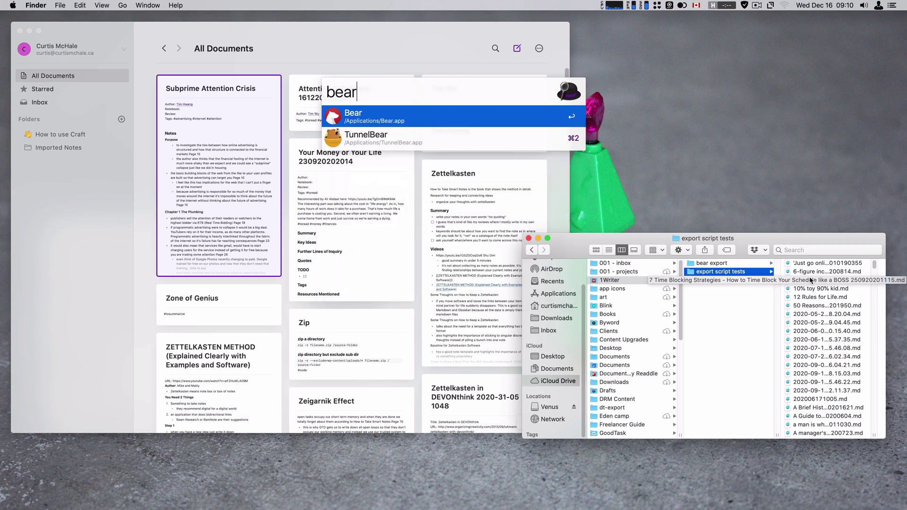
{"action": "key", "text": "Return"}
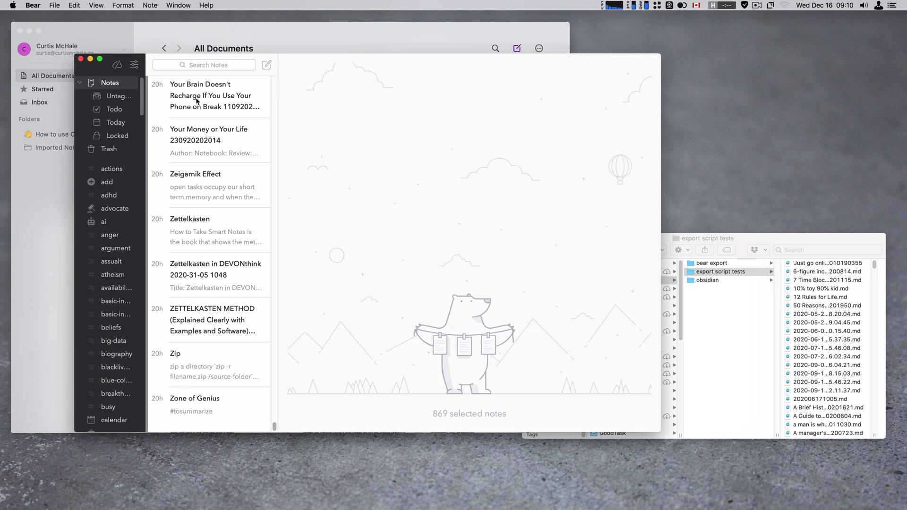
Step: Select all 869 notes in Bear and delete them
{"action": "left_click", "coordinate": [198, 107]}
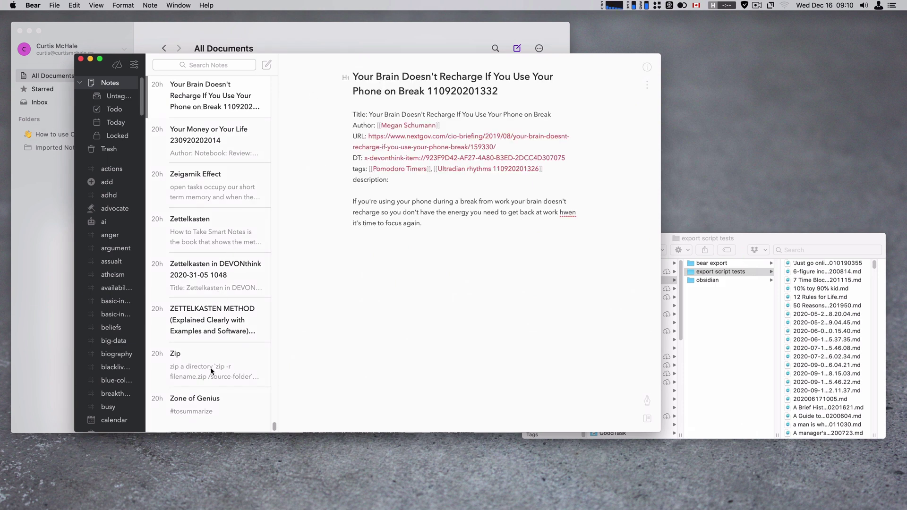
{"action": "left_click", "coordinate": [203, 414]}
{"action": "scroll", "coordinate": [219, 345], "scroll_direction": "up", "scroll_amount": 15}
{"action": "scroll", "coordinate": [219, 348], "scroll_direction": "up", "scroll_amount": 20}
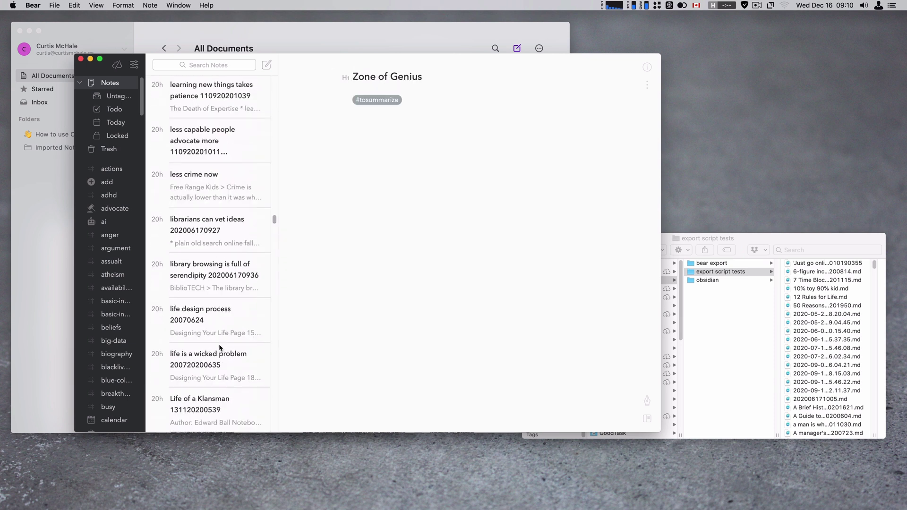
{"action": "scroll", "coordinate": [221, 159], "scroll_direction": "up", "scroll_amount": 5}
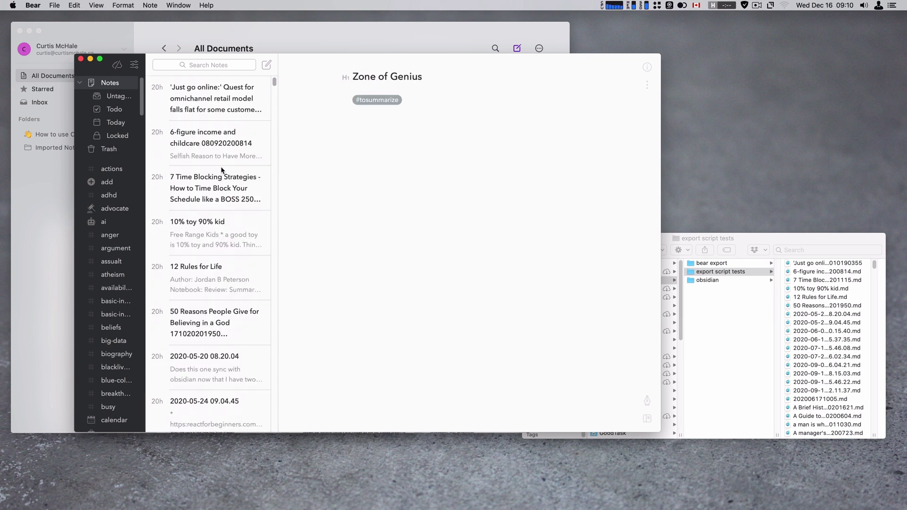
{"action": "left_click", "coordinate": [242, 93], "text": "shift"}
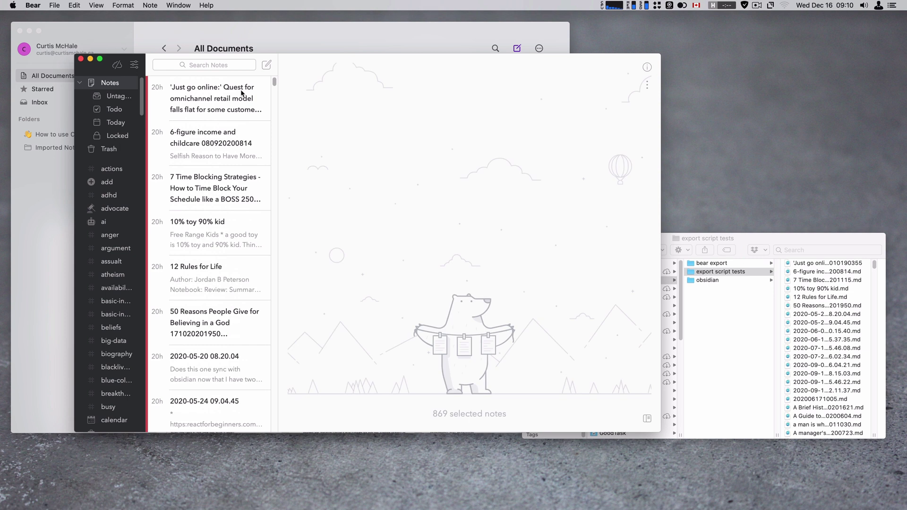
{"action": "right_click", "coordinate": [242, 93]}
{"action": "left_click", "coordinate": [256, 160]}
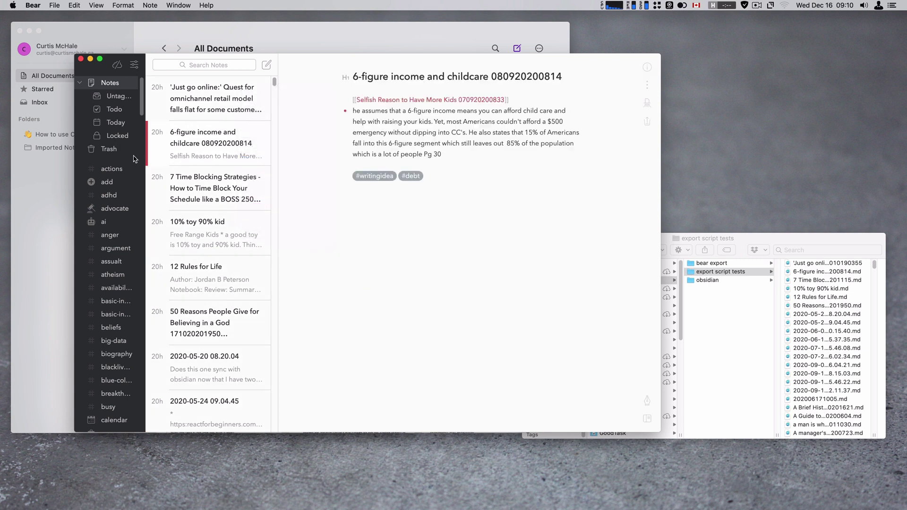
Step: Select every note in the Trash and permanently delete them
{"action": "left_click", "coordinate": [107, 151]}
{"action": "left_click", "coordinate": [183, 110]}
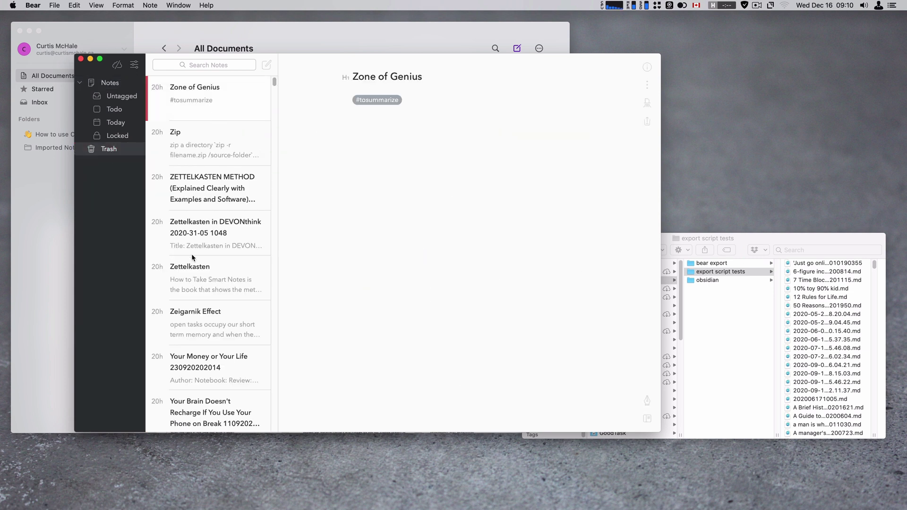
{"action": "scroll", "coordinate": [192, 254], "scroll_direction": "down", "scroll_amount": 20}
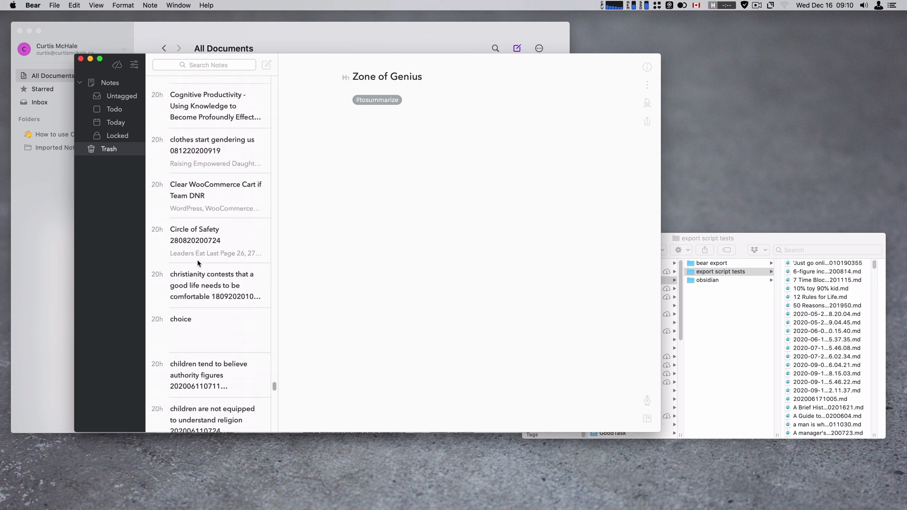
{"action": "scroll", "coordinate": [198, 263], "scroll_direction": "down", "scroll_amount": 10}
{"action": "left_click", "coordinate": [198, 405], "text": "shift"}
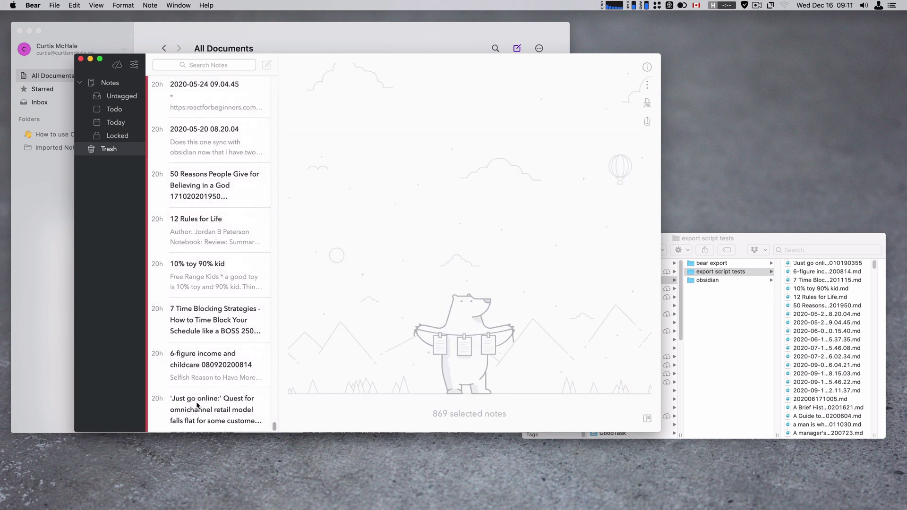
{"action": "right_click", "coordinate": [198, 405]}
{"action": "left_click", "coordinate": [231, 432]}
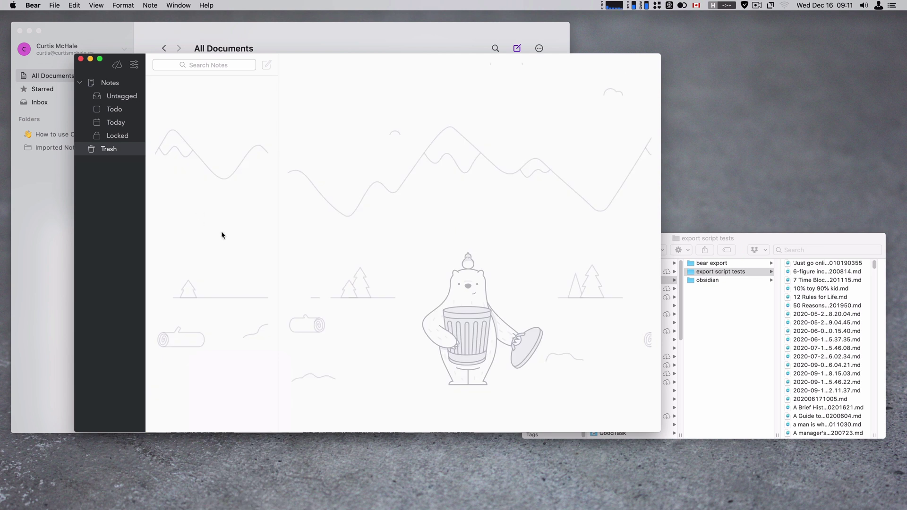
Step: Hide Bear and bring it back with the launcher
{"action": "key", "text": "super+q"}
{"action": "key", "text": "alt+space"}
{"action": "type", "text": "bea"}
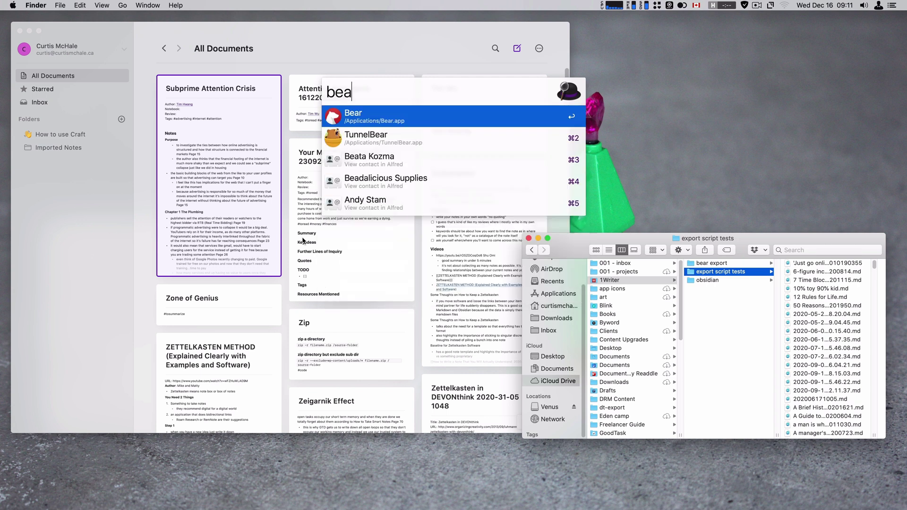
{"action": "key", "text": "Return"}
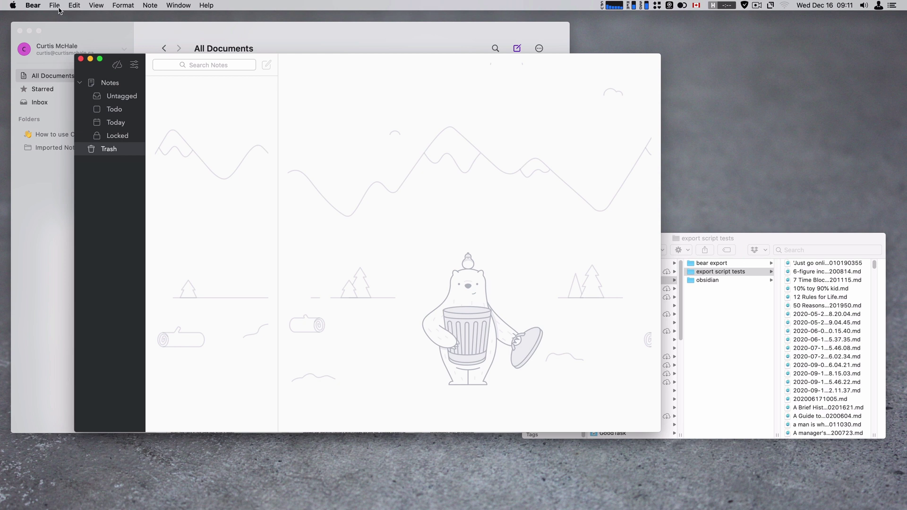
Step: Import notes from 1Writer — iCloud > export script tests, selecting all its files
{"action": "left_click", "coordinate": [54, 6]}
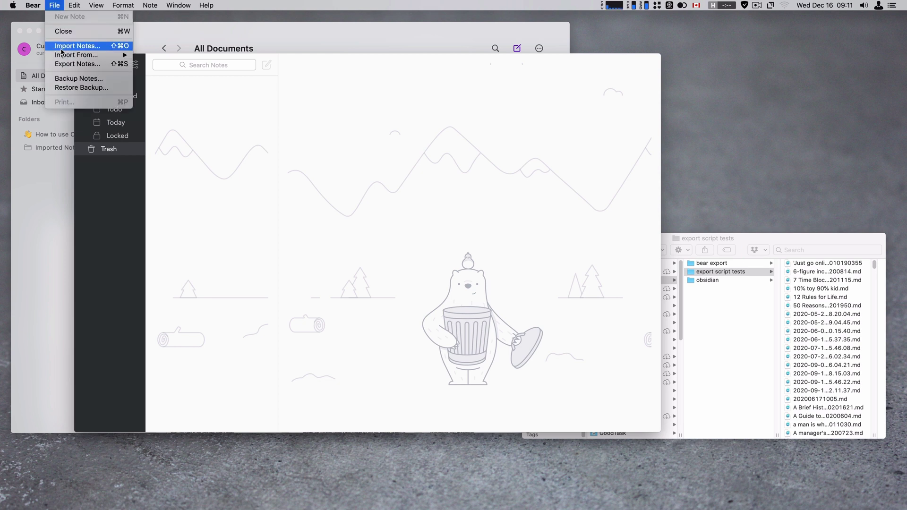
{"action": "left_click", "coordinate": [61, 49]}
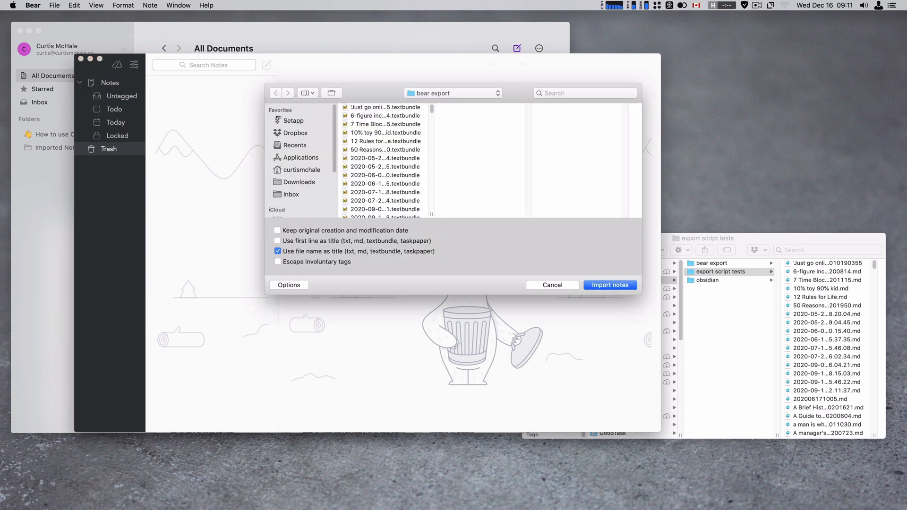
{"action": "left_click", "coordinate": [431, 91]}
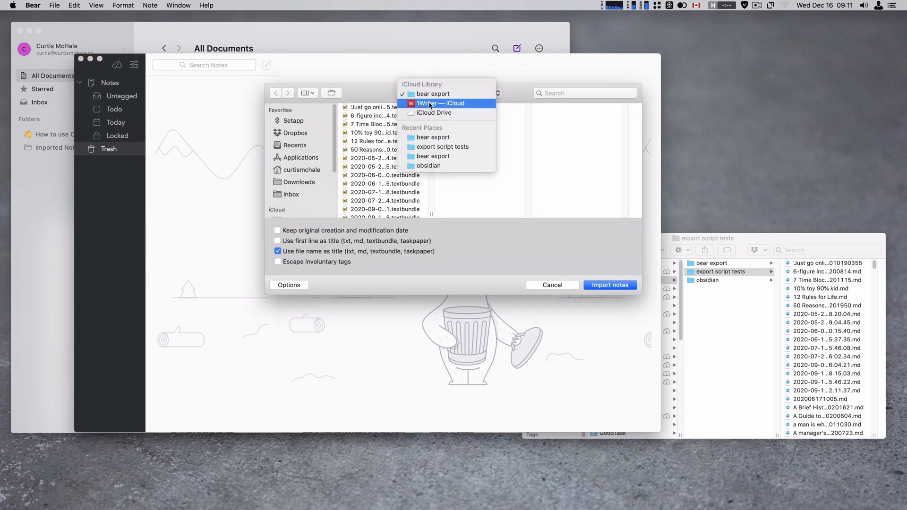
{"action": "left_click", "coordinate": [433, 100]}
{"action": "left_click", "coordinate": [373, 117]}
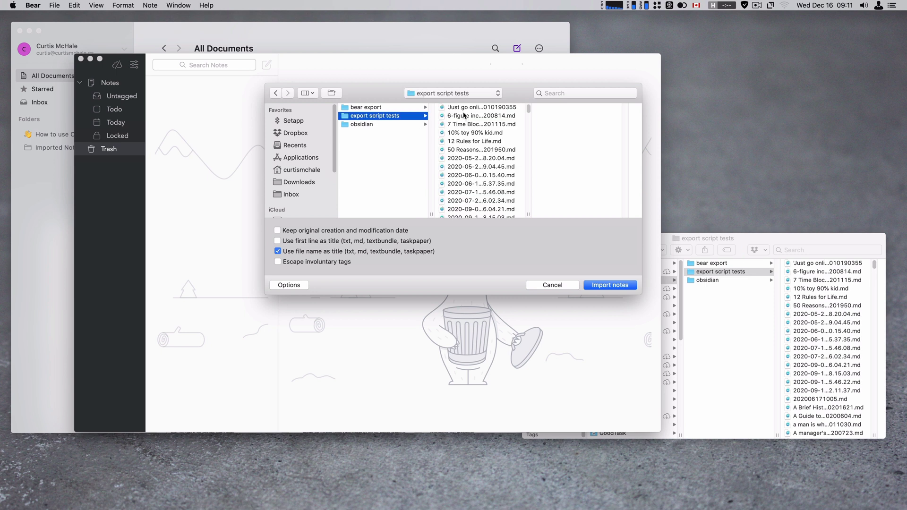
{"action": "left_click", "coordinate": [465, 109]}
{"action": "scroll", "coordinate": [456, 119], "scroll_direction": "down", "scroll_amount": 15}
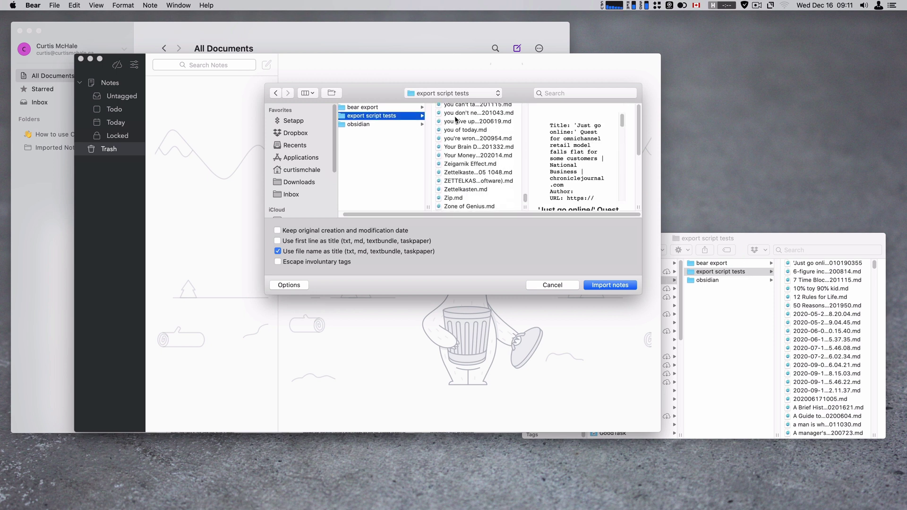
{"action": "left_click", "coordinate": [463, 207], "text": "shift"}
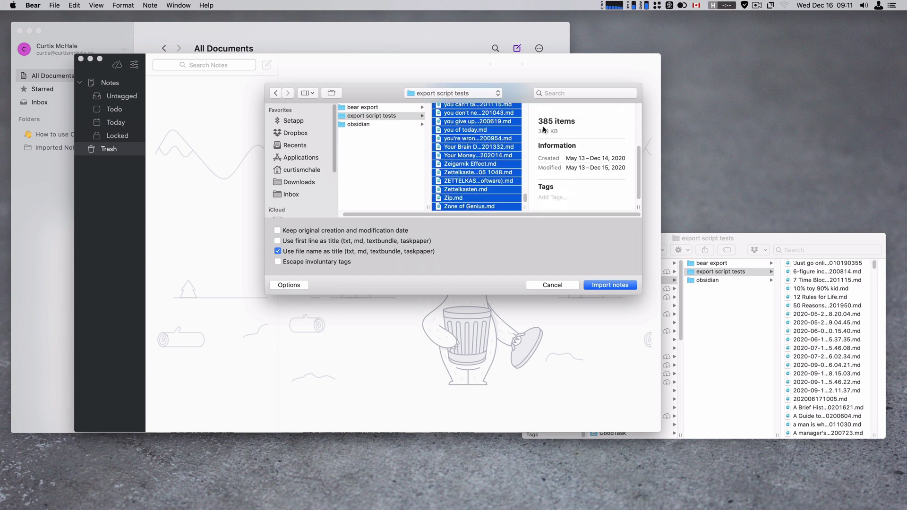
Step: Select Zone of Genius.md, then select every file in export script tests
{"action": "scroll", "coordinate": [556, 151], "scroll_direction": "up", "scroll_amount": 2}
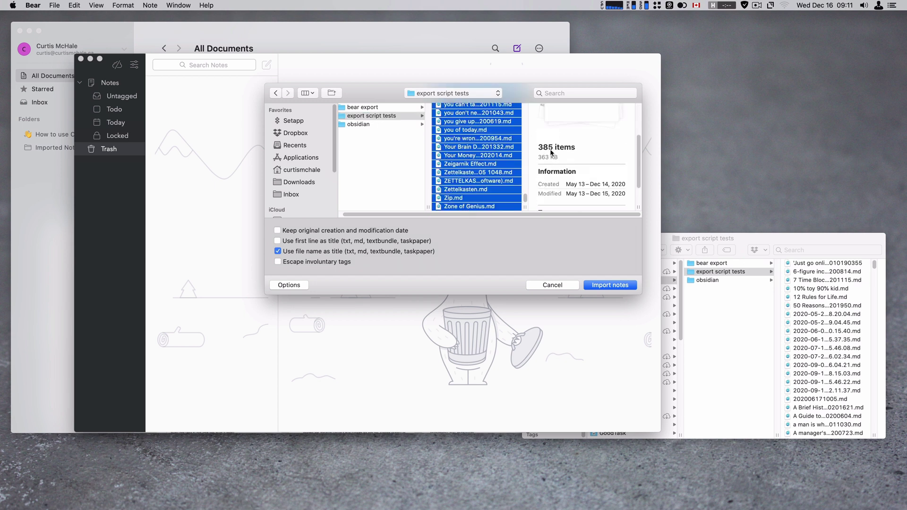
{"action": "scroll", "coordinate": [466, 165], "scroll_direction": "up", "scroll_amount": 3}
{"action": "scroll", "coordinate": [467, 170], "scroll_direction": "up", "scroll_amount": 2}
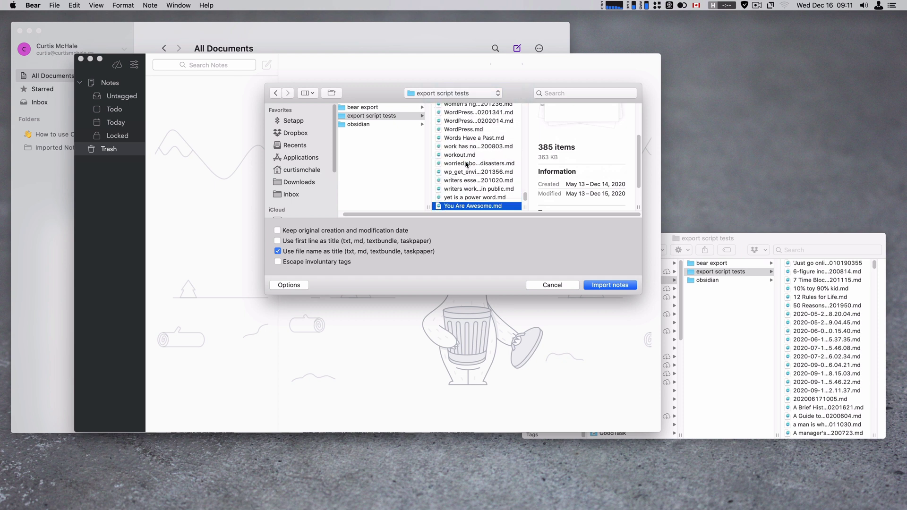
{"action": "scroll", "coordinate": [477, 189], "scroll_direction": "down", "scroll_amount": 5}
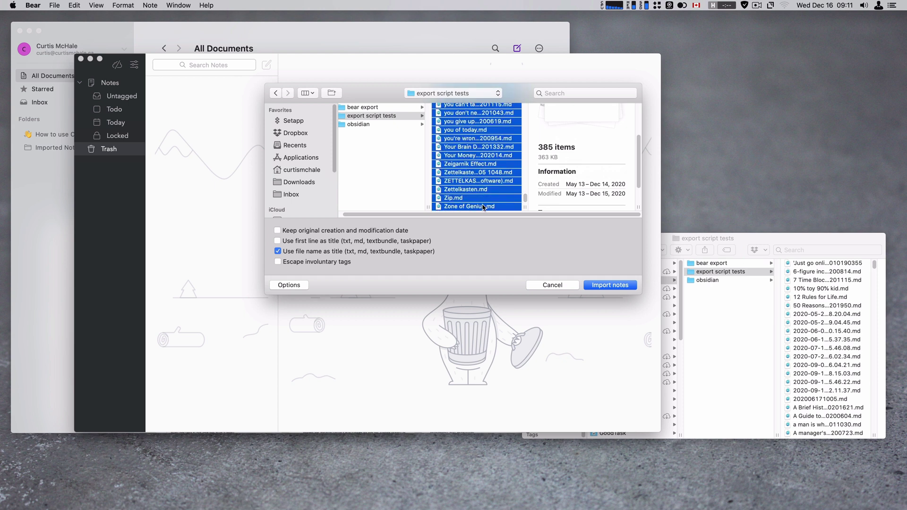
{"action": "left_click", "coordinate": [484, 207]}
{"action": "scroll", "coordinate": [484, 199], "scroll_direction": "up", "scroll_amount": 20}
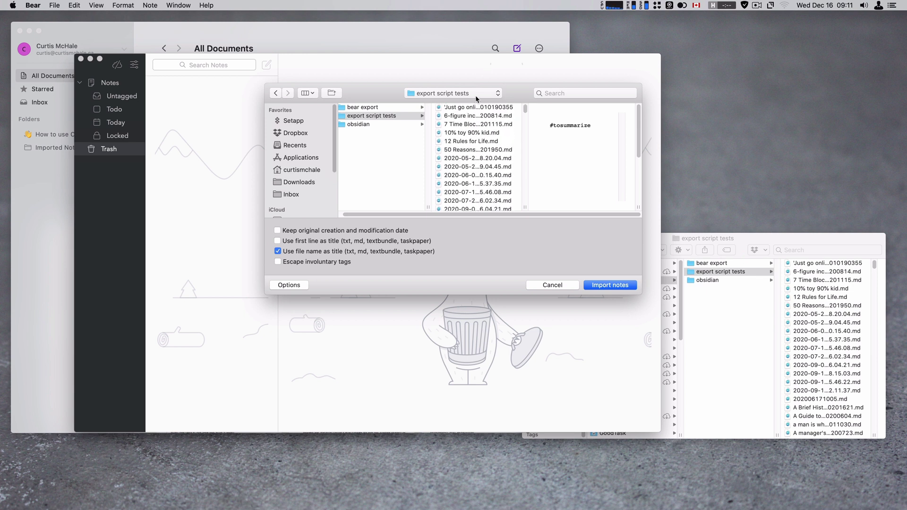
{"action": "key", "text": "super+a"}
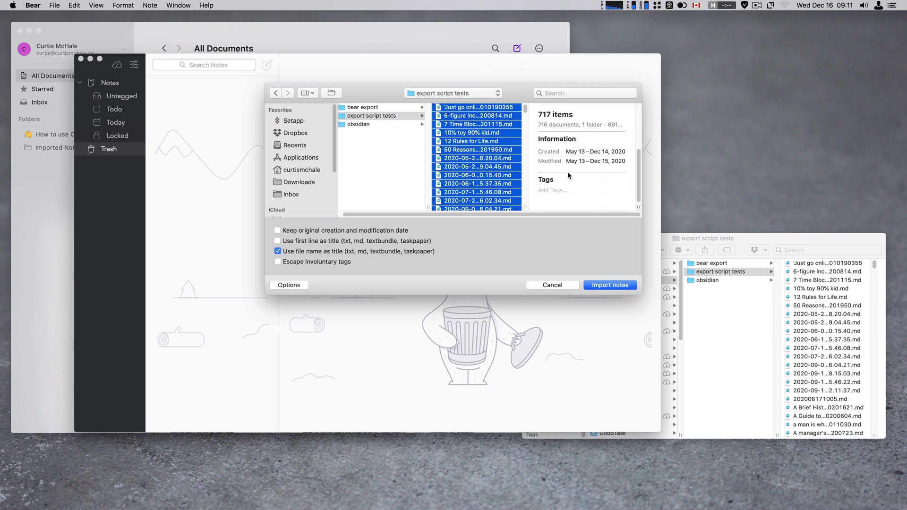
{"action": "scroll", "coordinate": [456, 186], "scroll_direction": "down", "scroll_amount": 15}
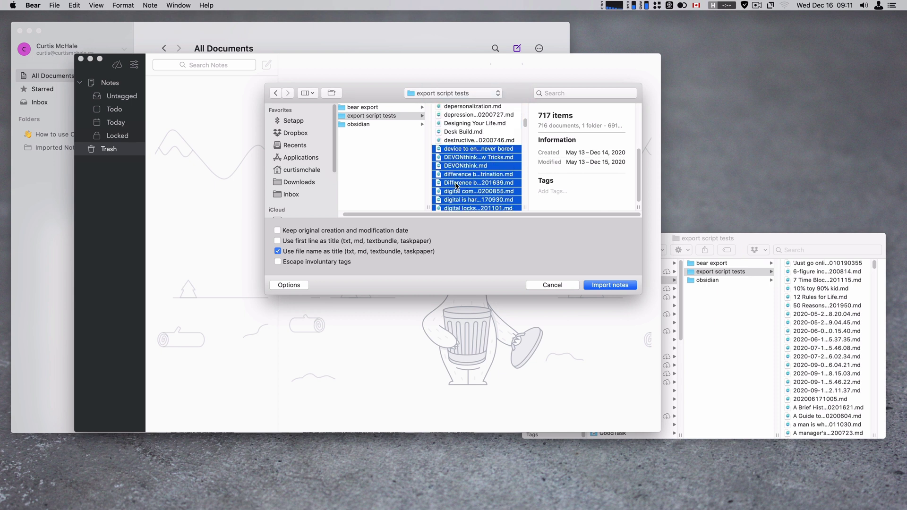
{"action": "scroll", "coordinate": [456, 186], "scroll_direction": "up", "scroll_amount": 5}
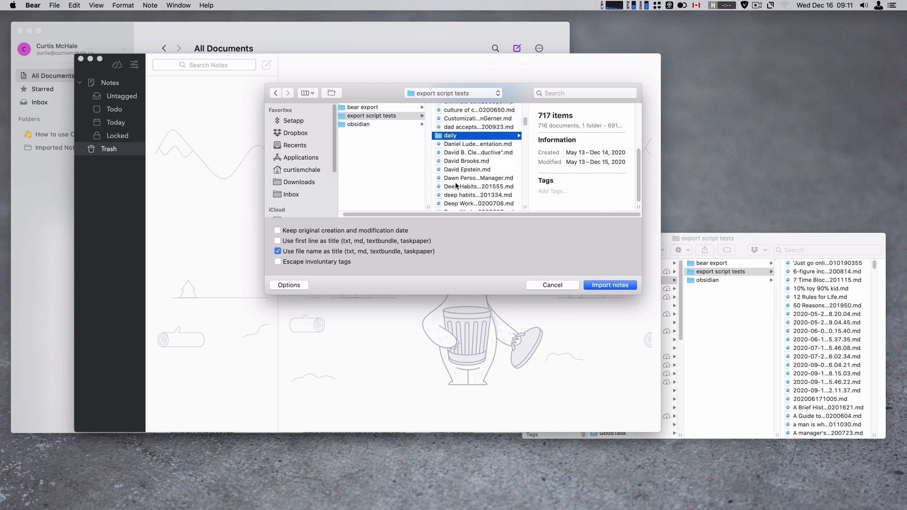
{"action": "scroll", "coordinate": [457, 186], "scroll_direction": "up", "scroll_amount": 3}
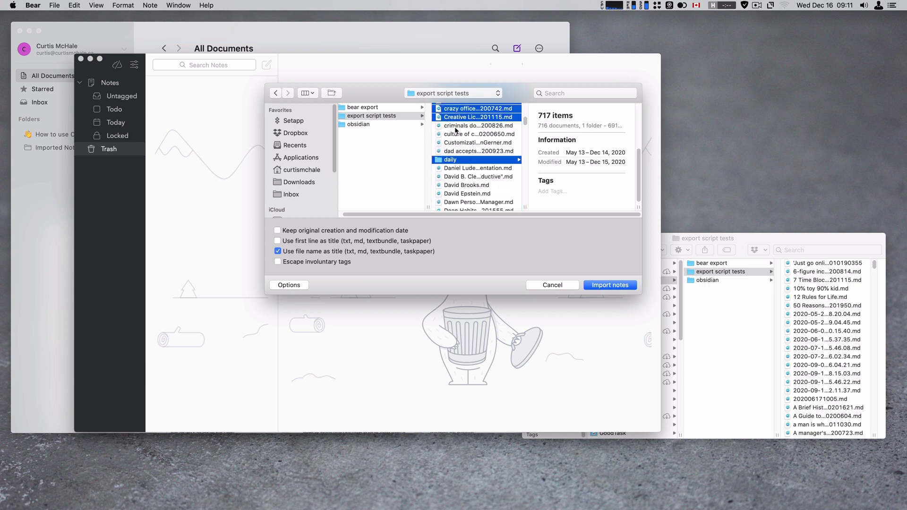
Step: Add files including David Brooks.md, David Epstein.md and the Deep Work files to the selection
{"action": "left_click", "coordinate": [455, 126], "text": "super"}
{"action": "left_click", "coordinate": [460, 135], "text": "super"}
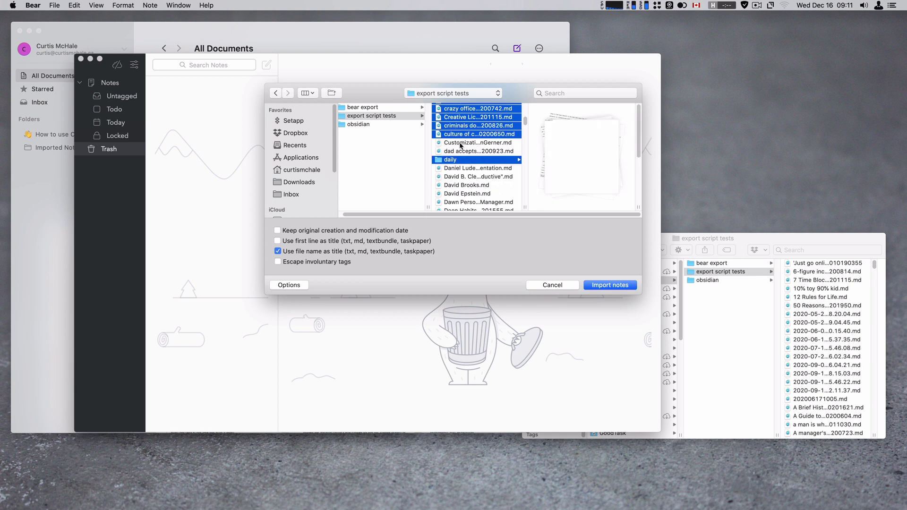
{"action": "left_click", "coordinate": [461, 142], "text": "super"}
{"action": "left_click", "coordinate": [462, 151], "text": "super"}
{"action": "left_click", "coordinate": [464, 169], "text": "super"}
{"action": "left_click", "coordinate": [465, 177], "text": "super"}
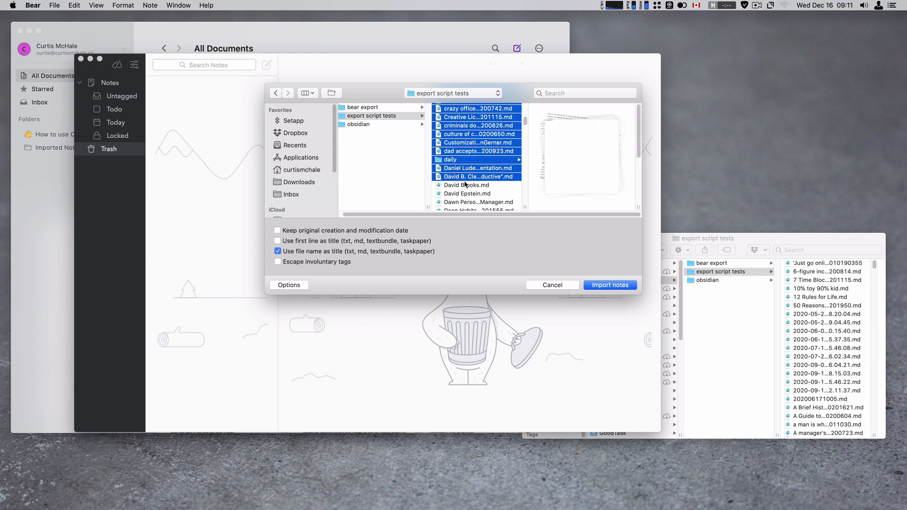
{"action": "left_click", "coordinate": [466, 185], "text": "super"}
{"action": "left_click", "coordinate": [467, 194], "text": "super"}
{"action": "scroll", "coordinate": [466, 195], "scroll_direction": "down", "scroll_amount": 5}
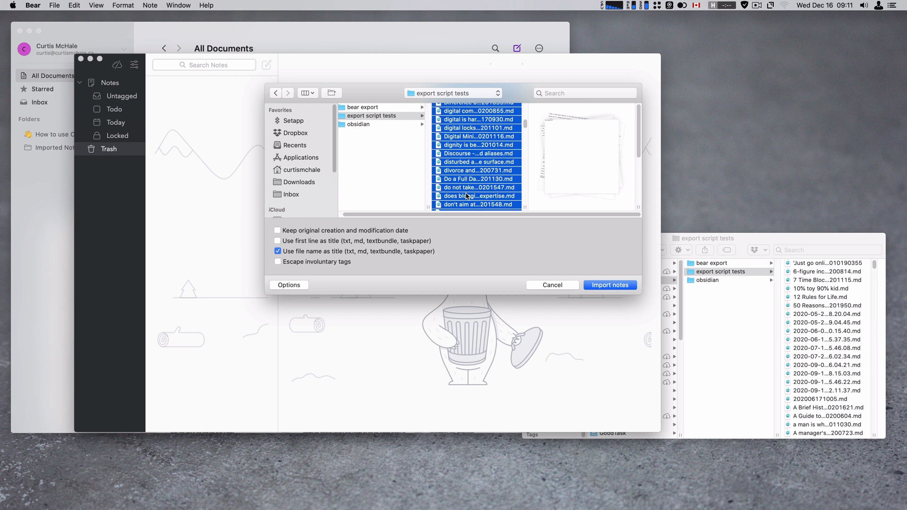
{"action": "scroll", "coordinate": [467, 196], "scroll_direction": "up", "scroll_amount": 3}
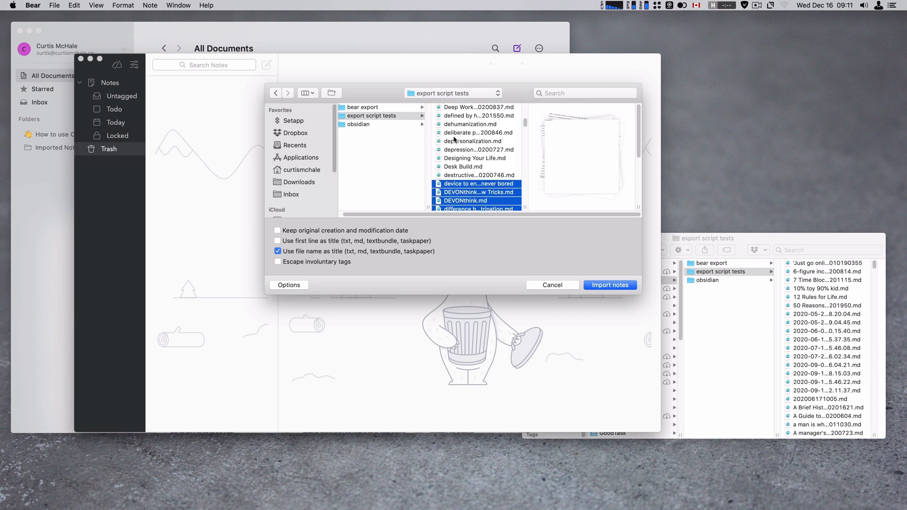
{"action": "scroll", "coordinate": [453, 134], "scroll_direction": "up", "scroll_amount": 2}
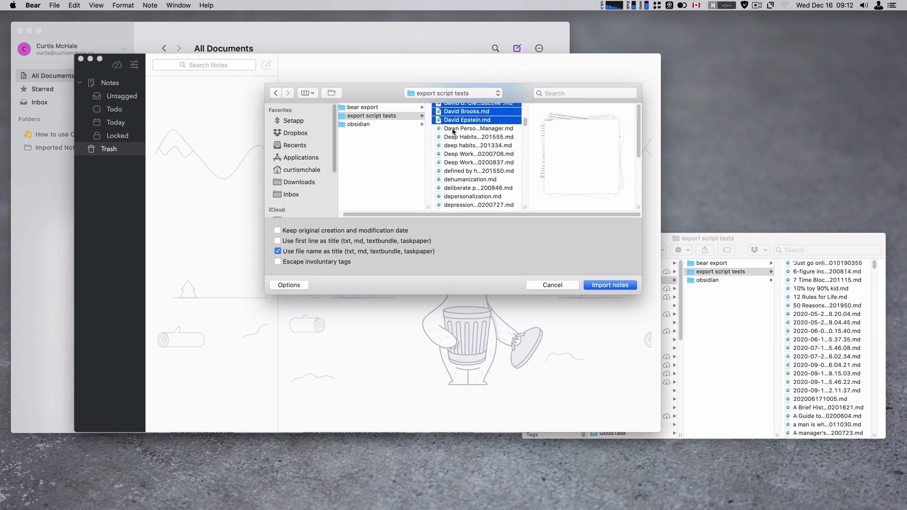
{"action": "left_click", "coordinate": [453, 129], "text": "shift"}
{"action": "left_click", "coordinate": [453, 137], "text": "shift"}
{"action": "left_click", "coordinate": [461, 146], "text": "shift"}
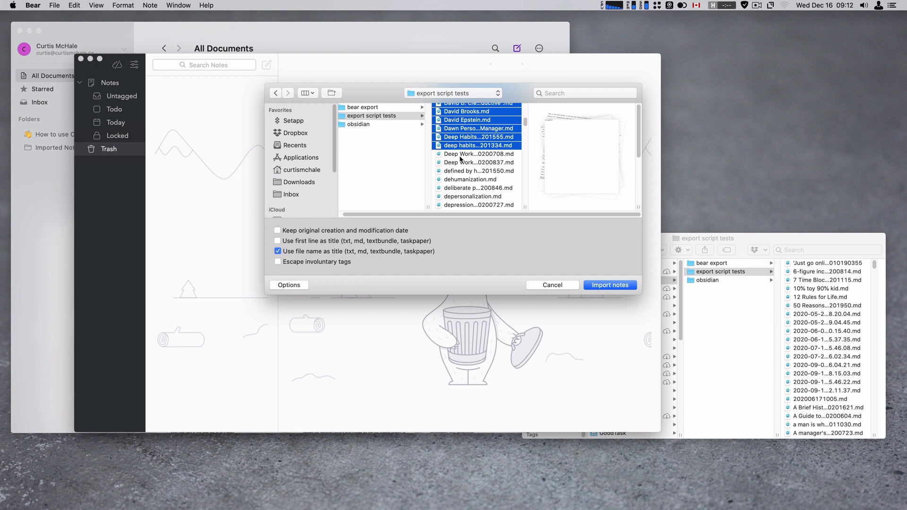
{"action": "left_click", "coordinate": [460, 157], "text": "shift"}
{"action": "left_click", "coordinate": [461, 163], "text": "shift"}
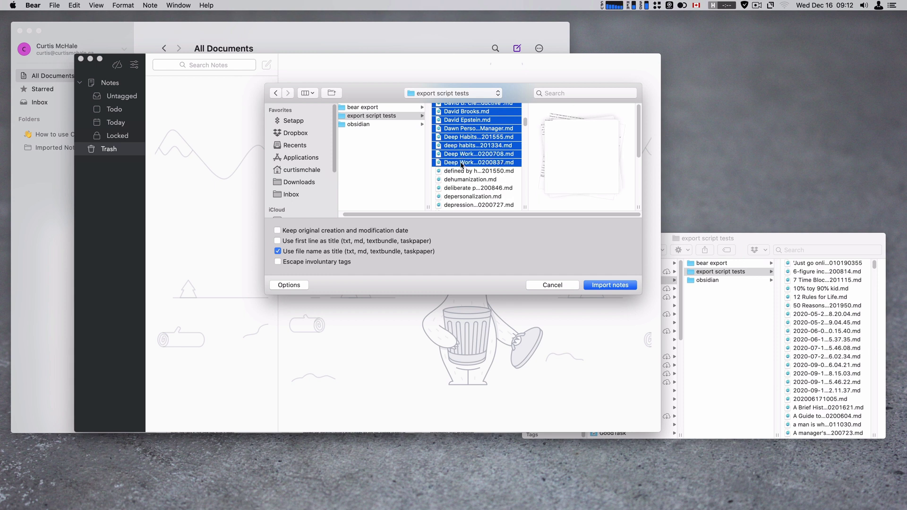
Step: Select all files again and add skipped files back into the import batch
{"action": "key", "text": "super+a"}
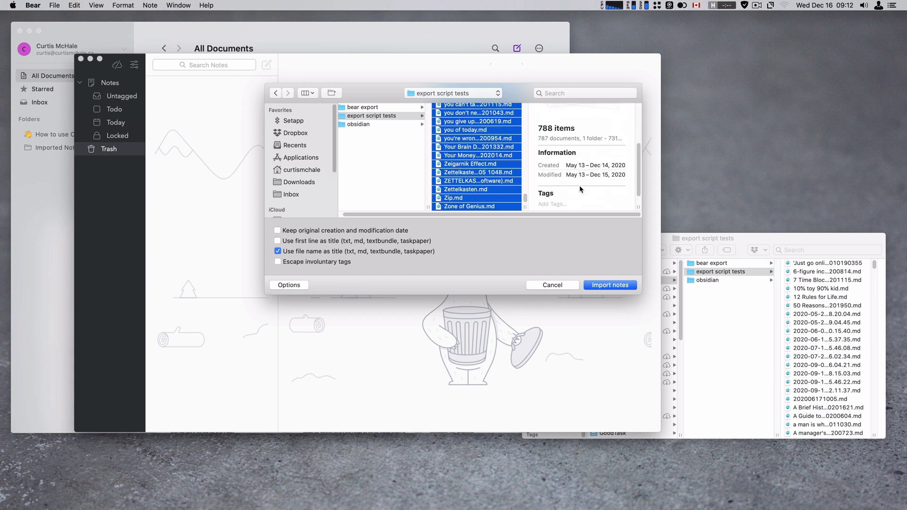
{"action": "scroll", "coordinate": [473, 175], "scroll_direction": "up", "scroll_amount": 5}
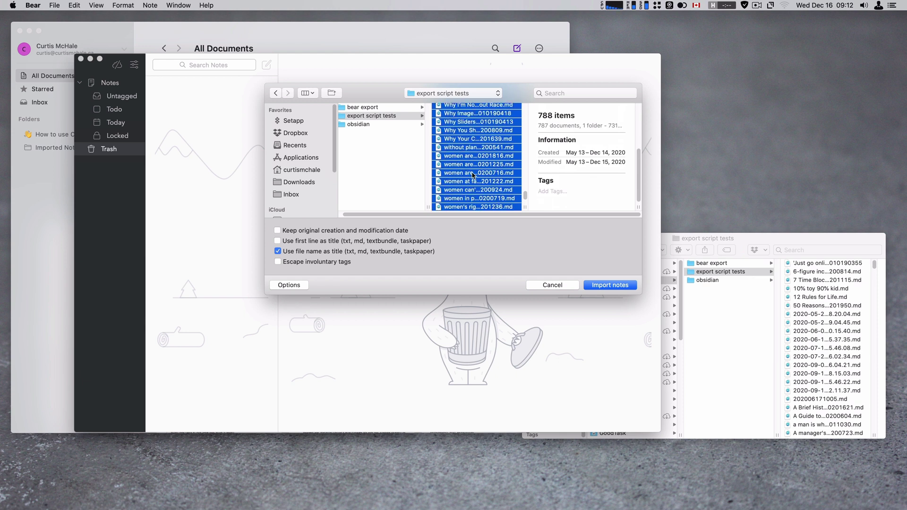
{"action": "scroll", "coordinate": [472, 175], "scroll_direction": "up", "scroll_amount": 10}
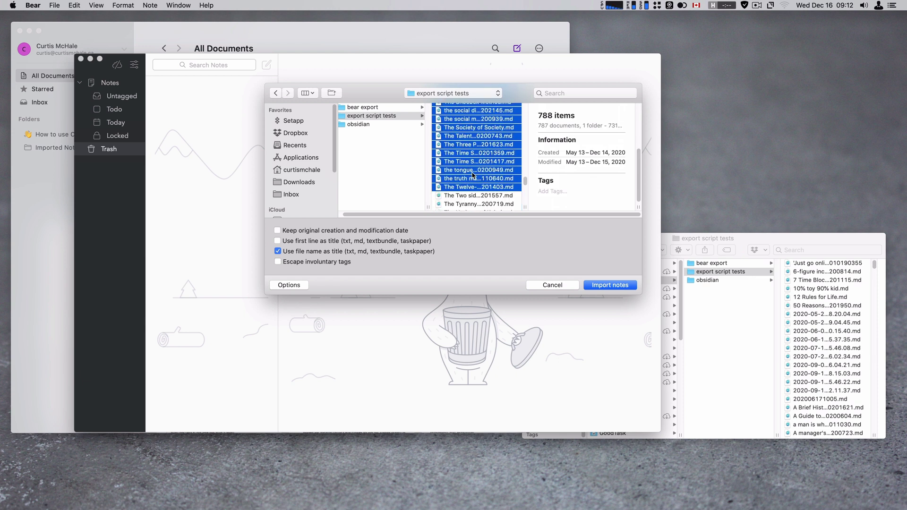
{"action": "scroll", "coordinate": [473, 174], "scroll_direction": "down", "scroll_amount": 3}
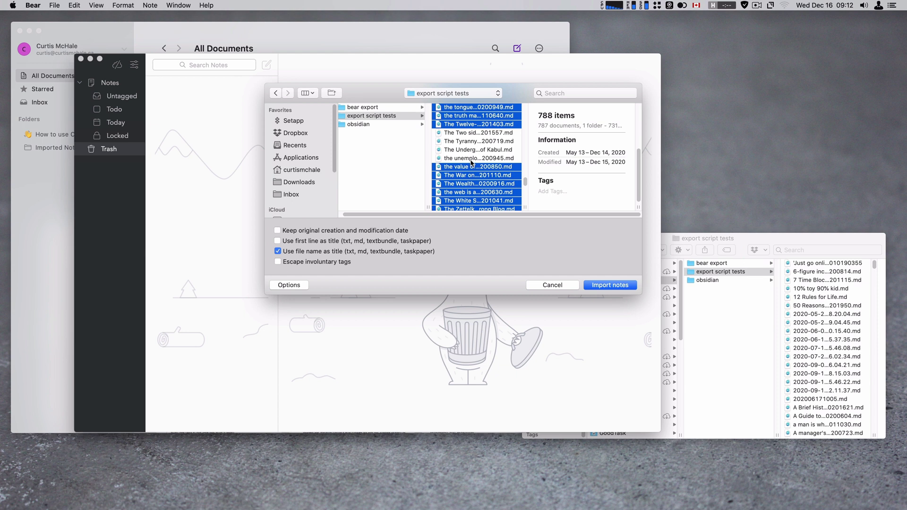
{"action": "left_click", "coordinate": [471, 159], "text": "super"}
{"action": "left_click", "coordinate": [471, 149], "text": "super"}
{"action": "left_click", "coordinate": [471, 141], "text": "super"}
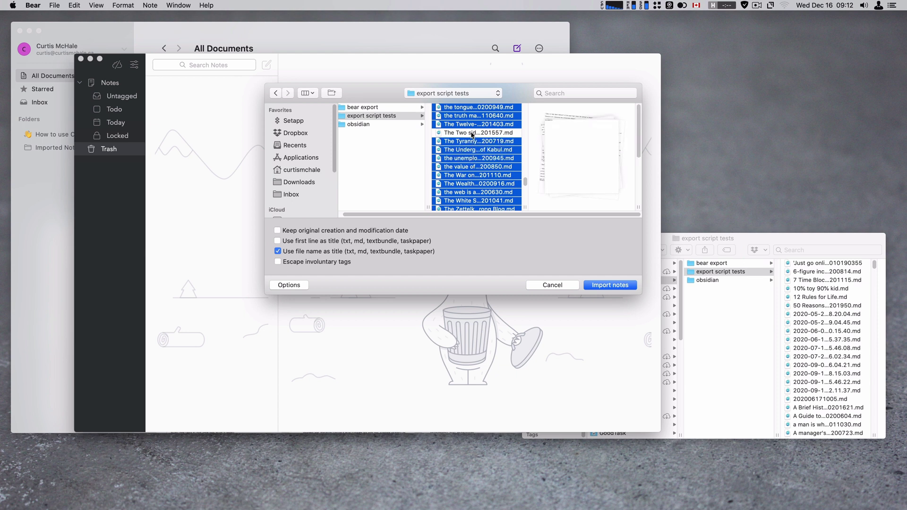
{"action": "left_click", "coordinate": [471, 134], "text": "super"}
{"action": "scroll", "coordinate": [472, 156], "scroll_direction": "up", "scroll_amount": 5}
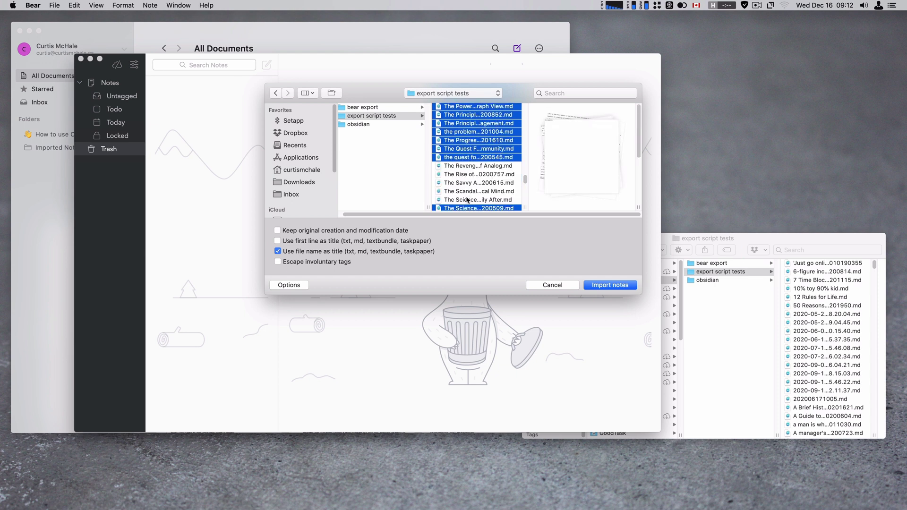
{"action": "left_click", "coordinate": [467, 199], "text": "super"}
{"action": "left_click", "coordinate": [468, 191], "text": "super"}
{"action": "left_click", "coordinate": [468, 182], "text": "super"}
{"action": "left_click", "coordinate": [469, 174], "text": "super"}
{"action": "left_click", "coordinate": [469, 165], "text": "super"}
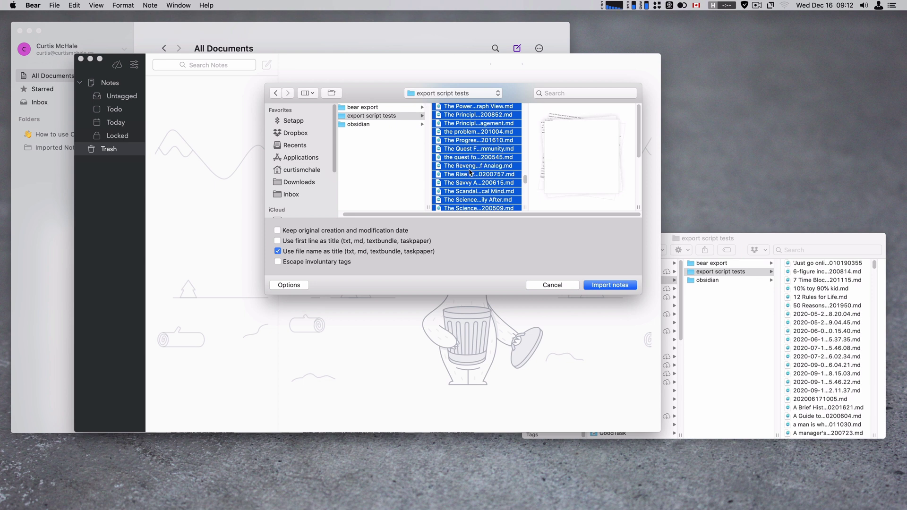
{"action": "scroll", "coordinate": [472, 172], "scroll_direction": "up", "scroll_amount": 4}
{"action": "left_click", "coordinate": [465, 144], "text": "super"}
Step: Add more files, including The ONE Thing.md and The Notecard System.md, to the batch
{"action": "scroll", "coordinate": [465, 151], "scroll_direction": "up", "scroll_amount": 2}
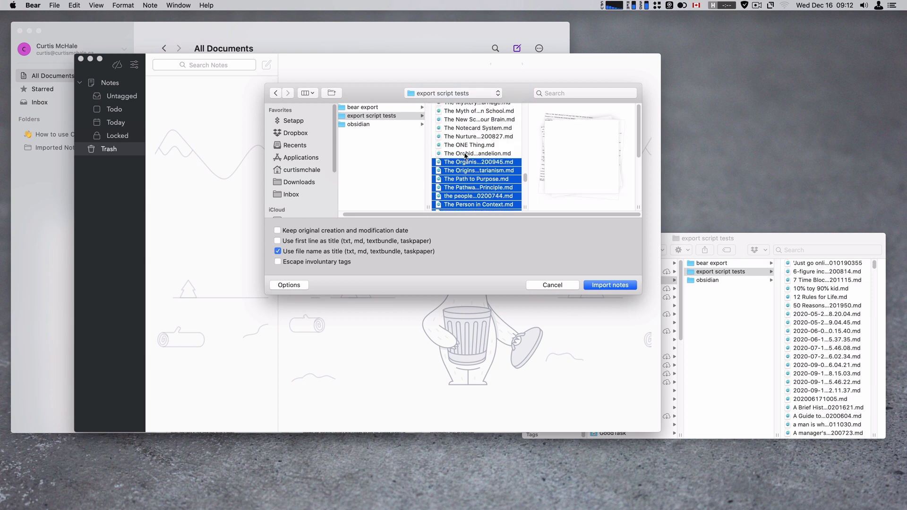
{"action": "left_click", "coordinate": [465, 154], "text": "super"}
{"action": "left_click", "coordinate": [467, 146], "text": "super"}
{"action": "left_click", "coordinate": [468, 137], "text": "super"}
{"action": "left_click", "coordinate": [469, 129], "text": "super"}
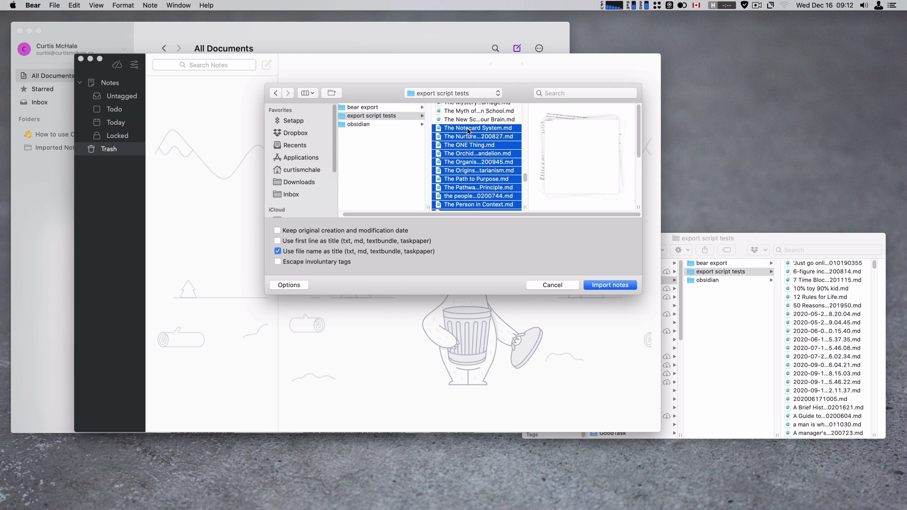
{"action": "left_click", "coordinate": [468, 120], "text": "super"}
{"action": "scroll", "coordinate": [468, 122], "scroll_direction": "up", "scroll_amount": 3}
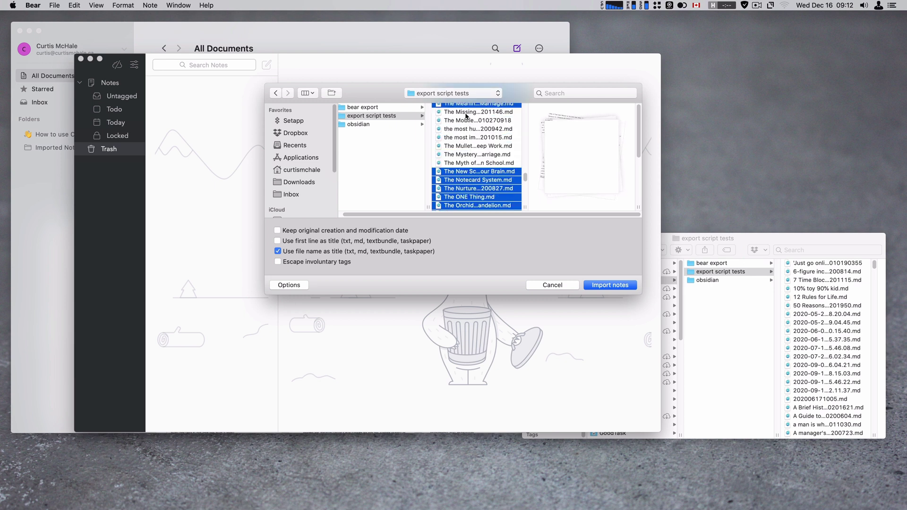
{"action": "left_click", "coordinate": [465, 113], "text": "super"}
{"action": "left_click", "coordinate": [465, 121], "text": "super"}
{"action": "left_click", "coordinate": [464, 129], "text": "super"}
{"action": "left_click", "coordinate": [464, 138], "text": "super"}
{"action": "left_click", "coordinate": [464, 146], "text": "super"}
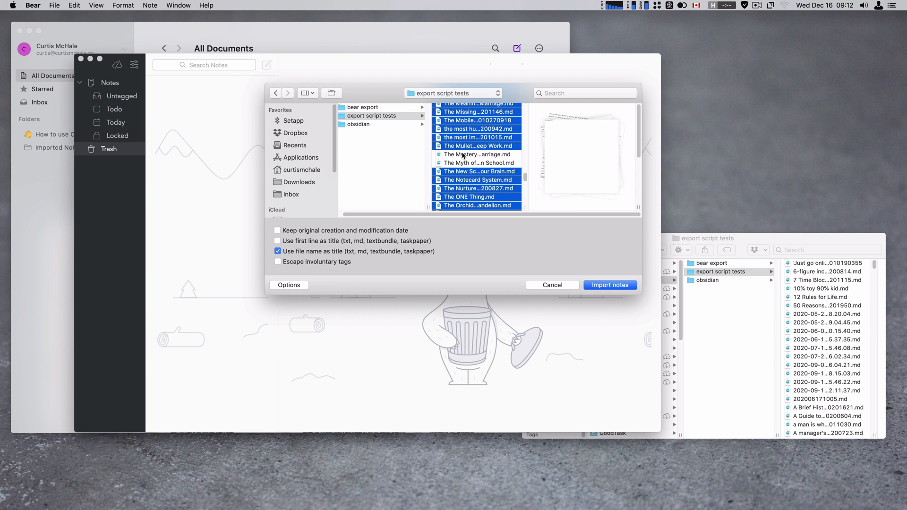
{"action": "left_click", "coordinate": [463, 155], "text": "super"}
{"action": "left_click", "coordinate": [464, 163], "text": "super"}
Step: Add further files, including The God Delusion.md and The Good Marriage.md, to the batch
{"action": "scroll", "coordinate": [464, 164], "scroll_direction": "up", "scroll_amount": 10}
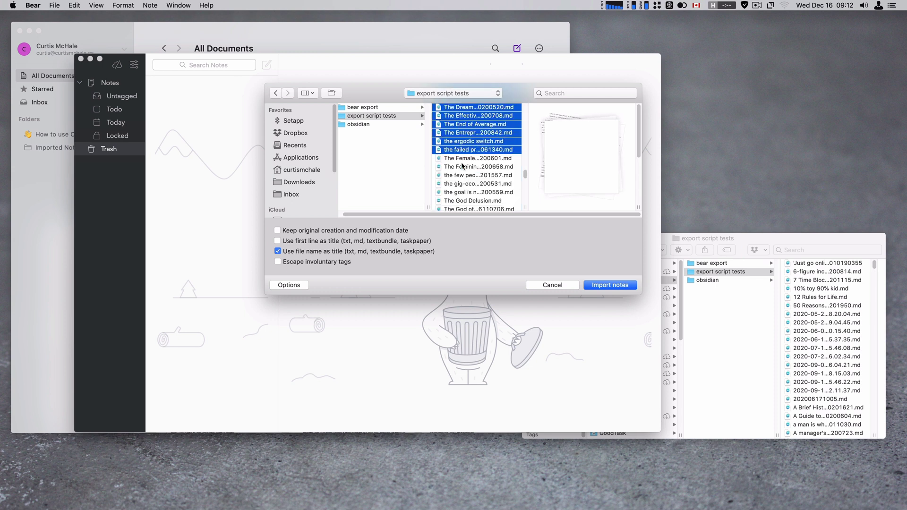
{"action": "scroll", "coordinate": [463, 166], "scroll_direction": "down", "scroll_amount": 2}
{"action": "left_click", "coordinate": [465, 142], "text": "super"}
{"action": "left_click", "coordinate": [468, 151], "text": "super"}
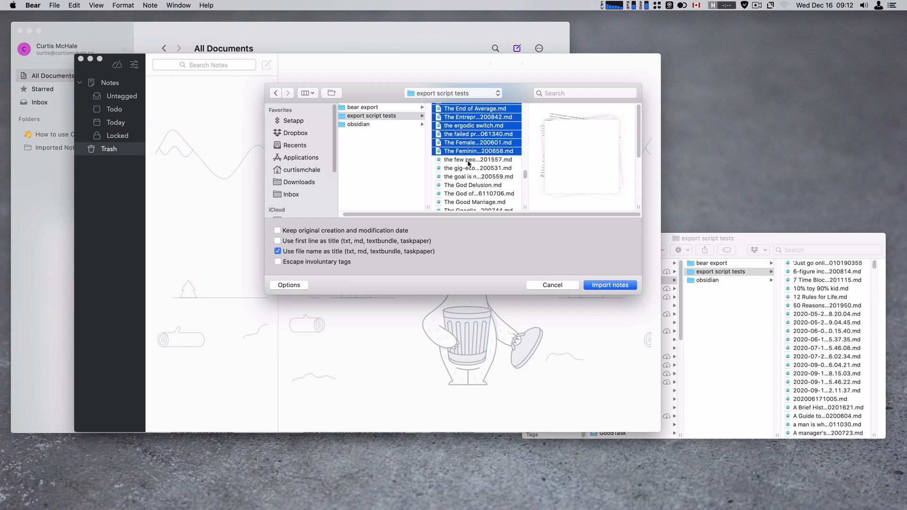
{"action": "left_click", "coordinate": [467, 159], "text": "super"}
{"action": "left_click", "coordinate": [467, 168], "text": "super"}
{"action": "left_click", "coordinate": [467, 177], "text": "super"}
{"action": "left_click", "coordinate": [468, 186], "text": "super"}
{"action": "left_click", "coordinate": [467, 194], "text": "super"}
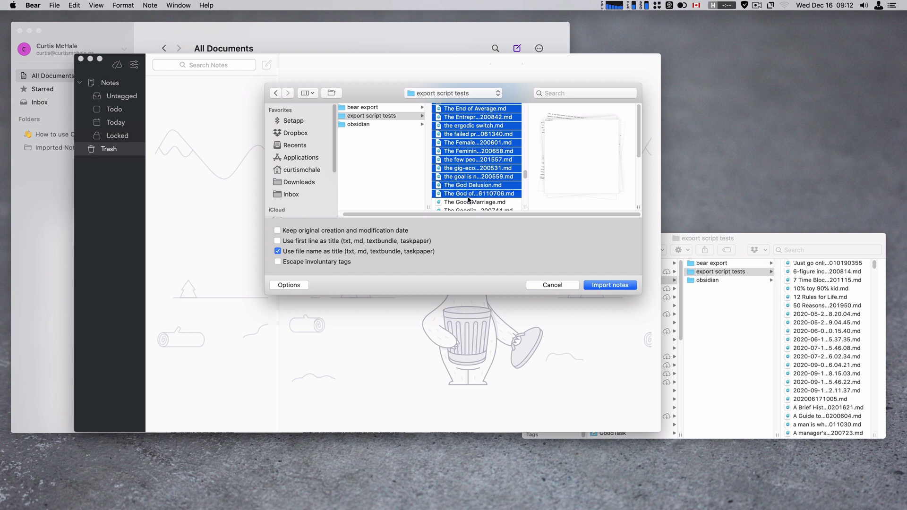
{"action": "left_click", "coordinate": [468, 202], "text": "super"}
{"action": "scroll", "coordinate": [470, 199], "scroll_direction": "down", "scroll_amount": 1}
{"action": "scroll", "coordinate": [468, 199], "scroll_direction": "down", "scroll_amount": 1}
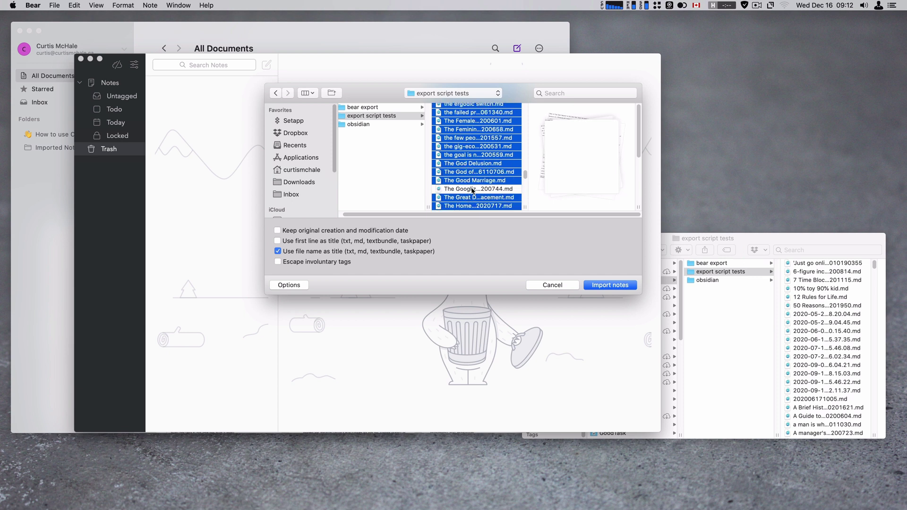
{"action": "left_click", "coordinate": [472, 189], "text": "super"}
Step: Select all 903 files and import them as notes
{"action": "scroll", "coordinate": [472, 191], "scroll_direction": "up", "scroll_amount": 10}
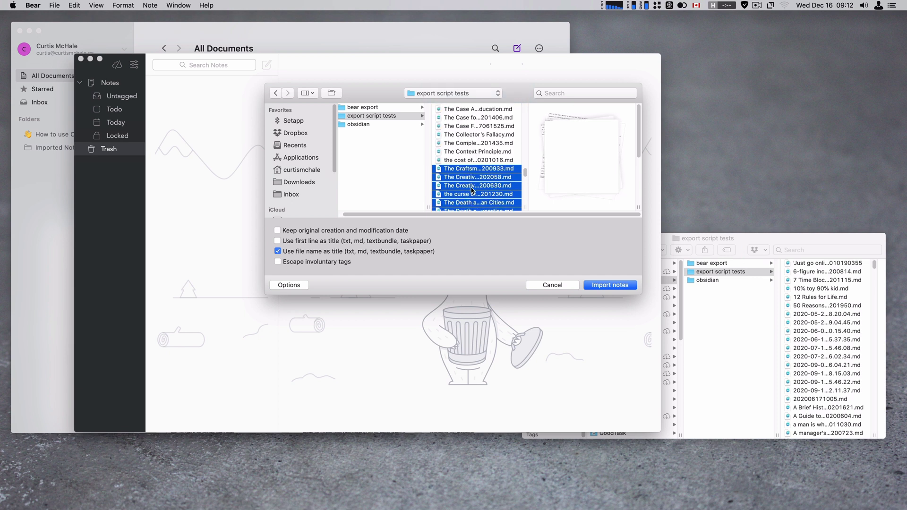
{"action": "scroll", "coordinate": [472, 190], "scroll_direction": "up", "scroll_amount": 1}
{"action": "key", "text": "super+a"}
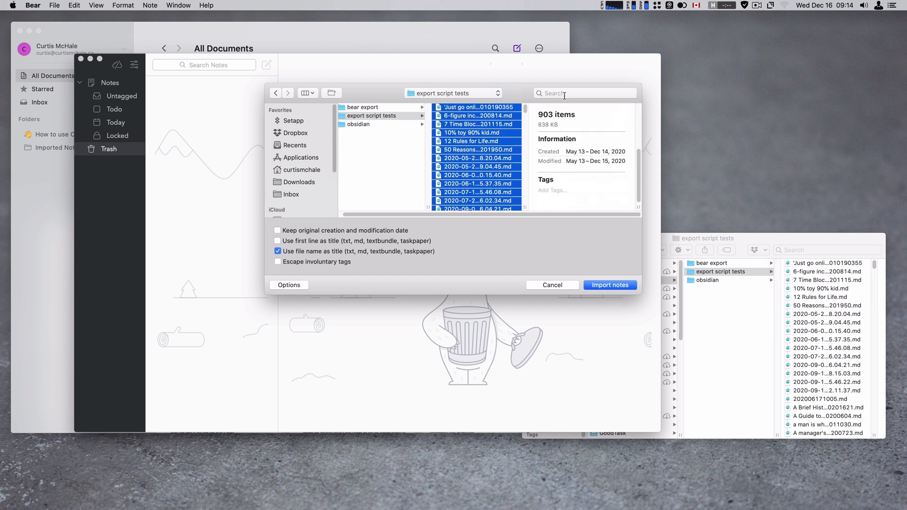
{"action": "left_click", "coordinate": [600, 286]}
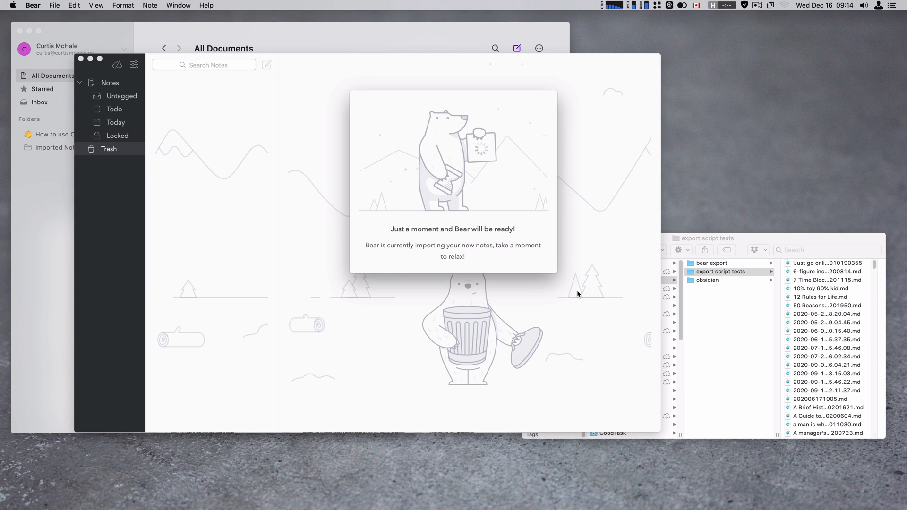
Step: Select all 902 imported notes in the list, then open the Zeigarnik Effect note
{"action": "left_click", "coordinate": [186, 101]}
{"action": "scroll", "coordinate": [217, 222], "scroll_direction": "down", "scroll_amount": 10}
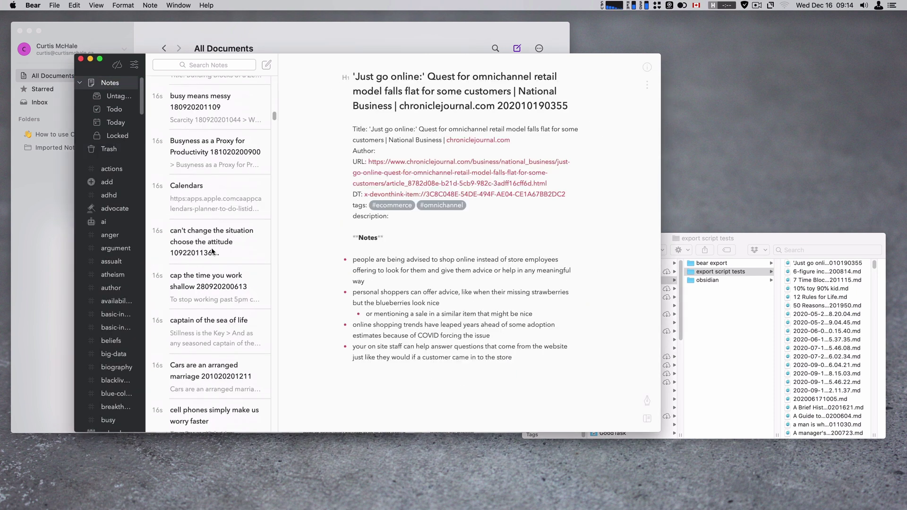
{"action": "scroll", "coordinate": [212, 252], "scroll_direction": "down", "scroll_amount": 20}
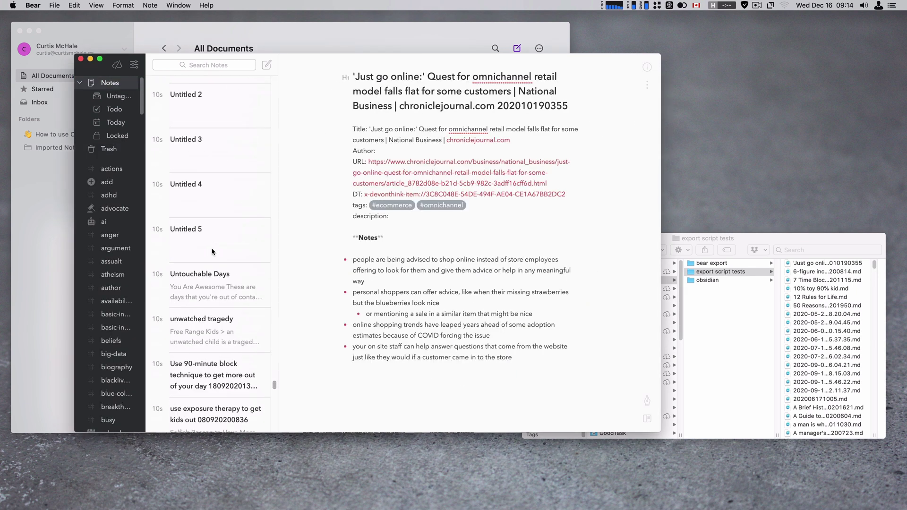
{"action": "scroll", "coordinate": [211, 248], "scroll_direction": "down", "scroll_amount": 10}
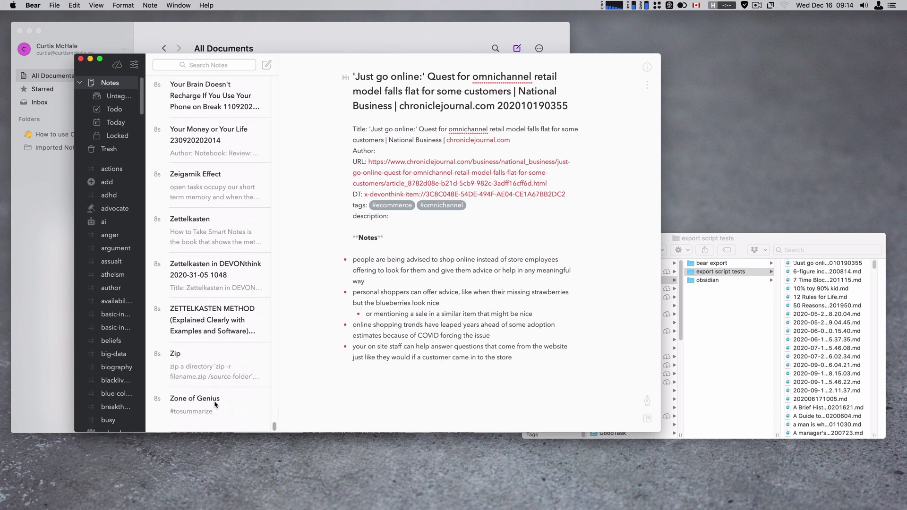
{"action": "key", "text": "super+a"}
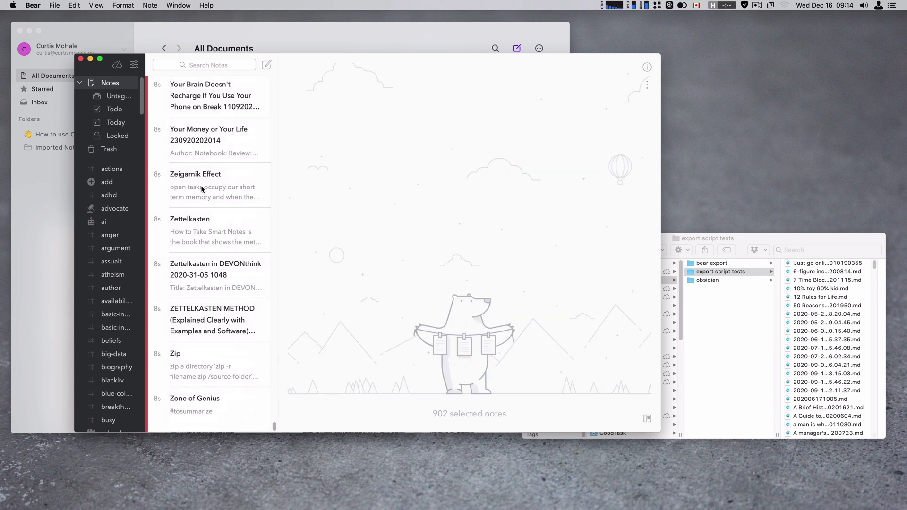
{"action": "left_click", "coordinate": [206, 180]}
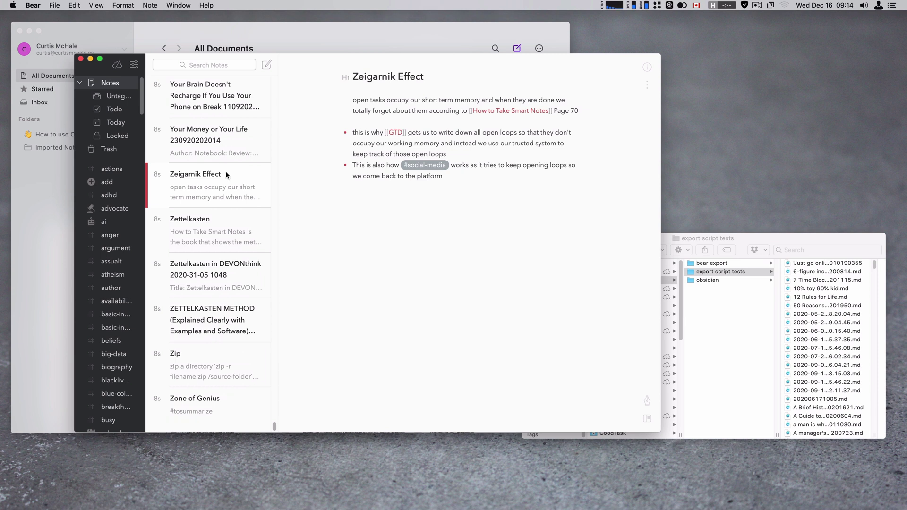
Step: Create the GTD note from the Zeigarnik Effect wiki link, then select all 903 notes
{"action": "left_click", "coordinate": [394, 134]}
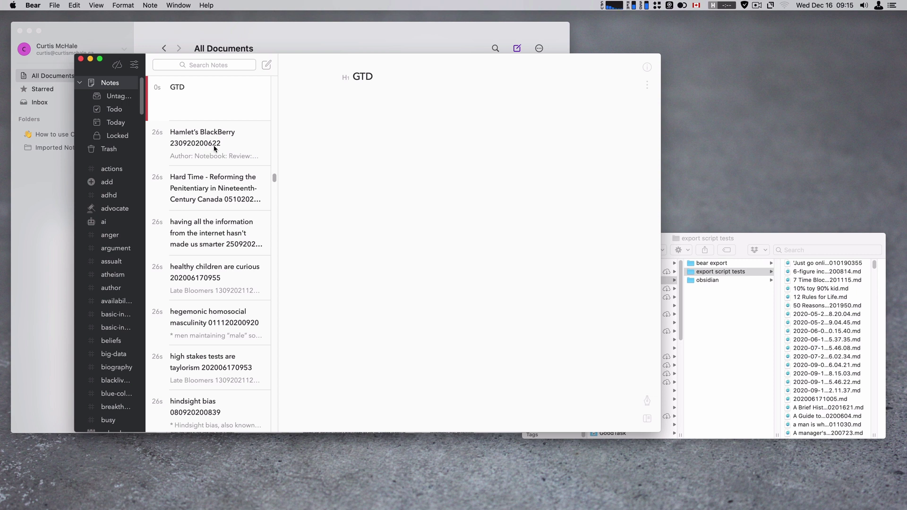
{"action": "scroll", "coordinate": [213, 256], "scroll_direction": "down", "scroll_amount": 20}
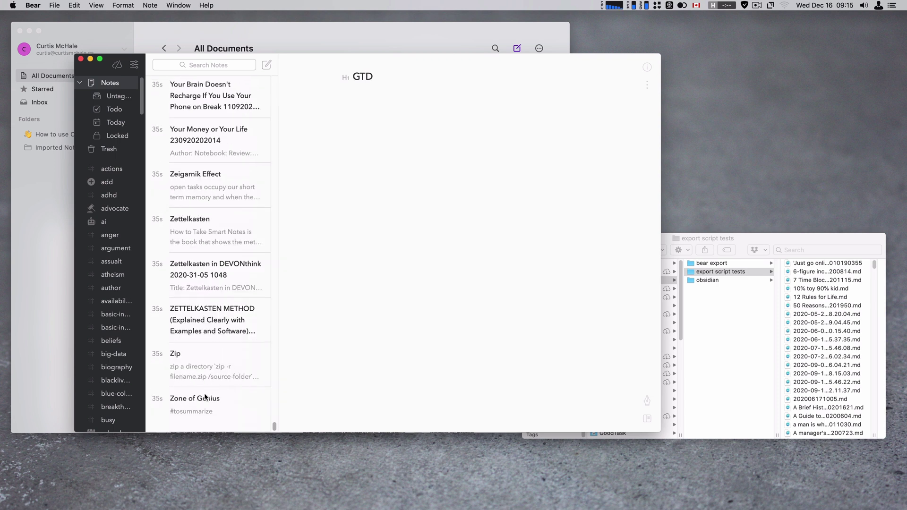
{"action": "left_click", "coordinate": [202, 401]}
{"action": "scroll", "coordinate": [208, 368], "scroll_direction": "up", "scroll_amount": 10}
{"action": "scroll", "coordinate": [218, 320], "scroll_direction": "up", "scroll_amount": 20}
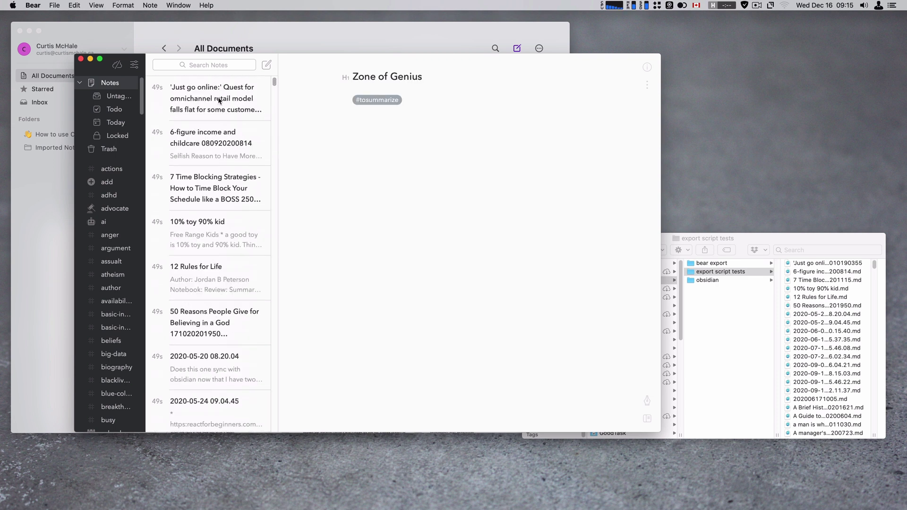
{"action": "key", "text": "super+a"}
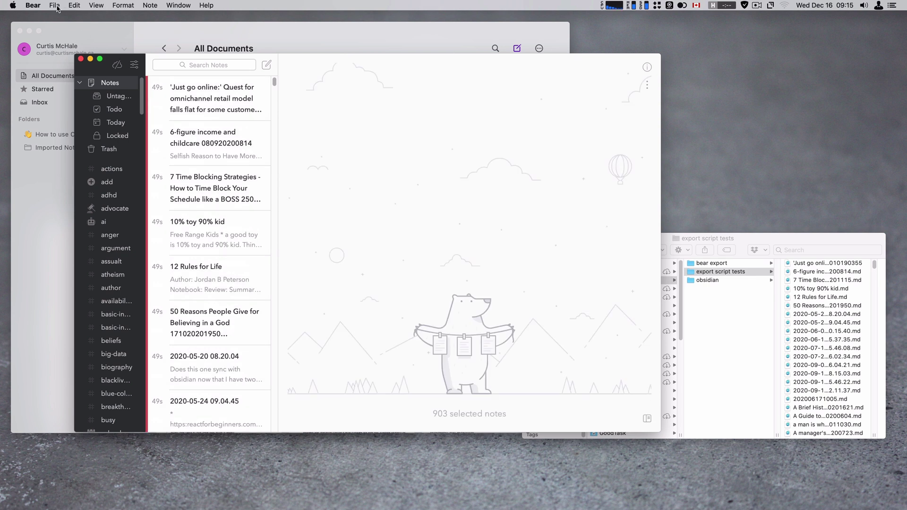
Step: Export all 903 notes as TextBundles into a new export folder (export 2) on 1Writer — iCloud
{"action": "left_click", "coordinate": [56, 7]}
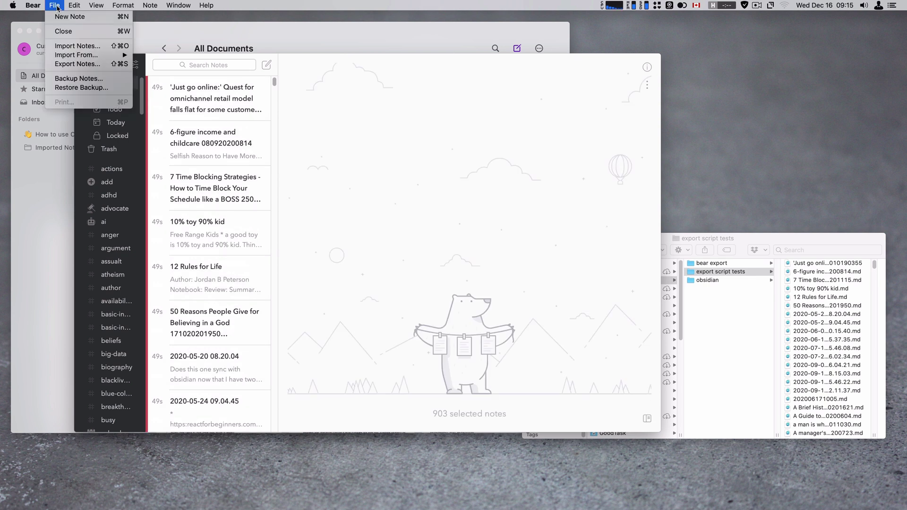
{"action": "left_click", "coordinate": [72, 66]}
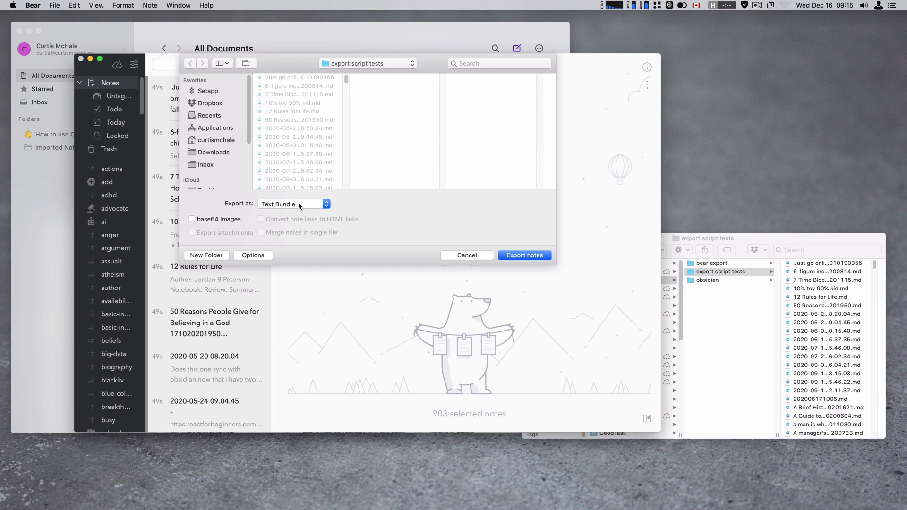
{"action": "left_click", "coordinate": [337, 63]}
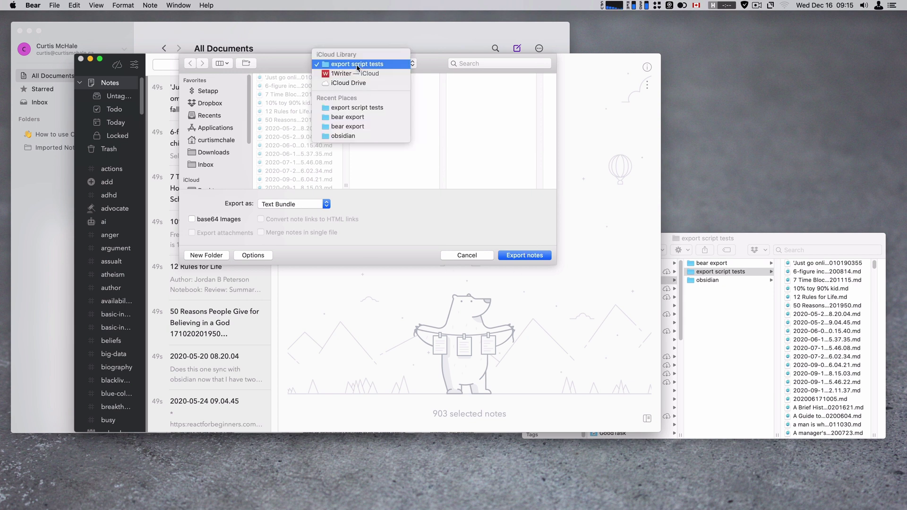
{"action": "left_click", "coordinate": [355, 75]}
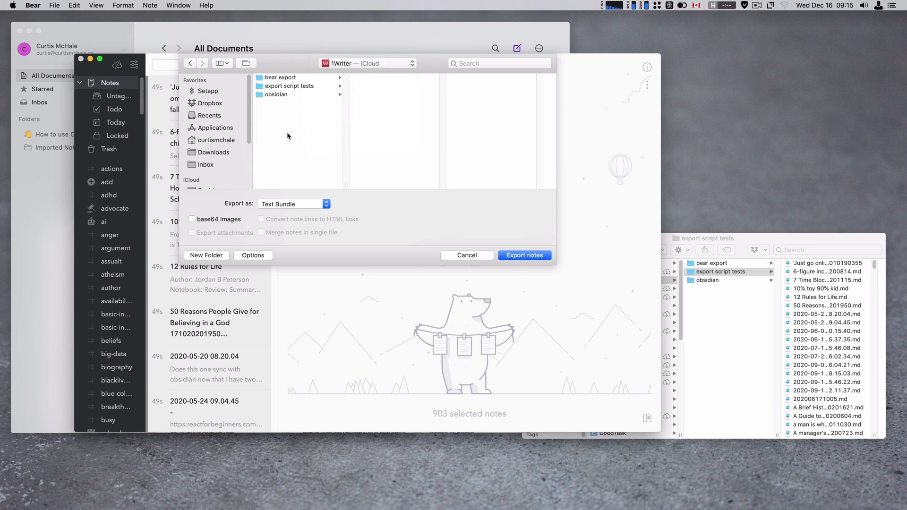
{"action": "key", "text": "super+shift+n"}
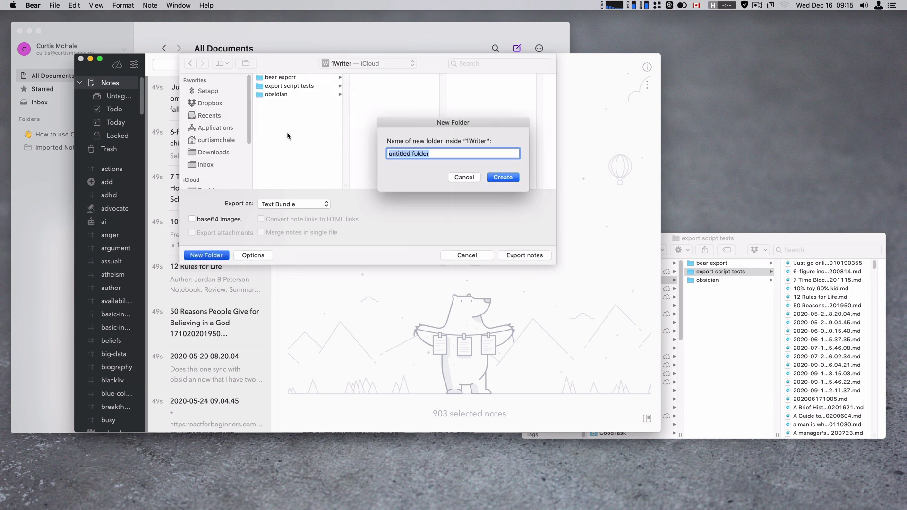
{"action": "type", "text": "export 2"}
{"action": "left_click", "coordinate": [491, 179]}
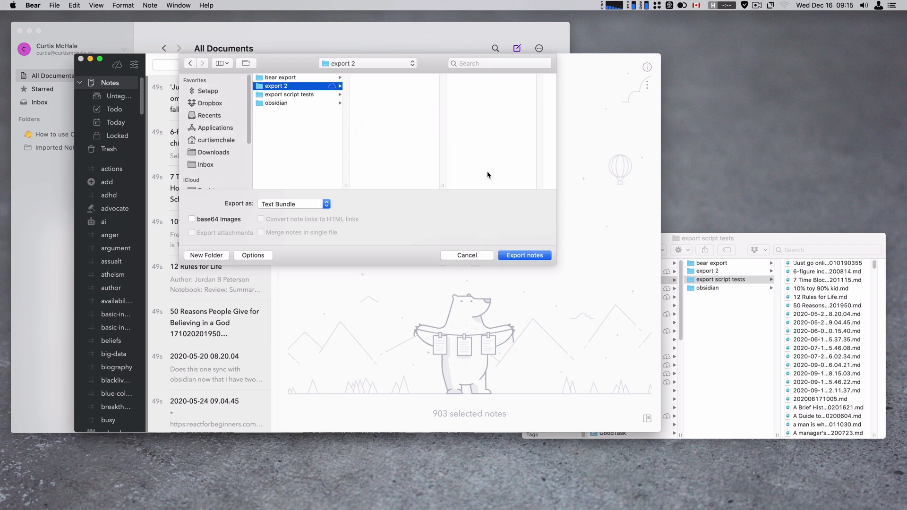
{"action": "left_click", "coordinate": [510, 256]}
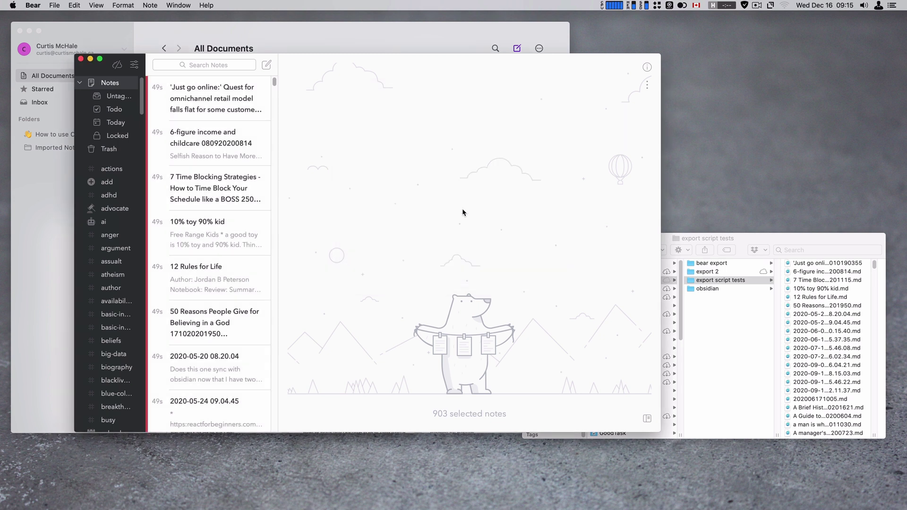
Step: In Craft's All Documents options, choose Import from… > TextBundle files
{"action": "left_click", "coordinate": [438, 28]}
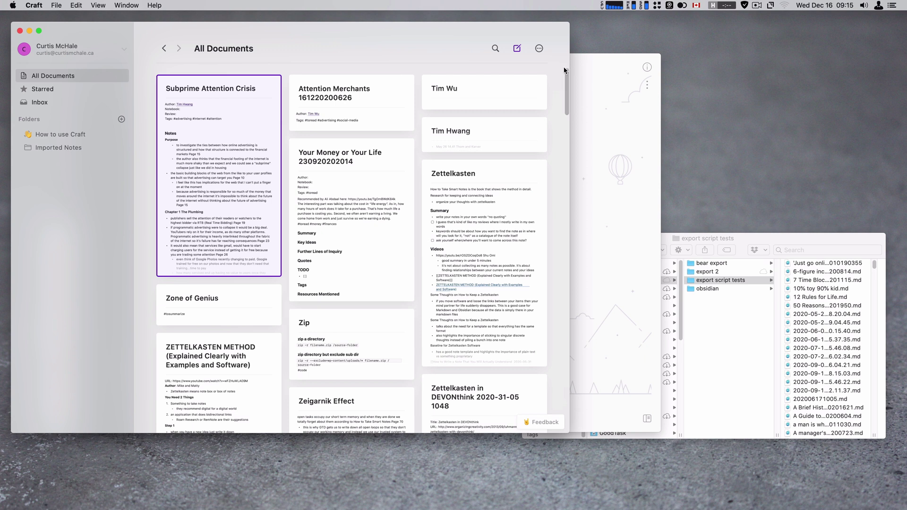
{"action": "left_click", "coordinate": [539, 49]}
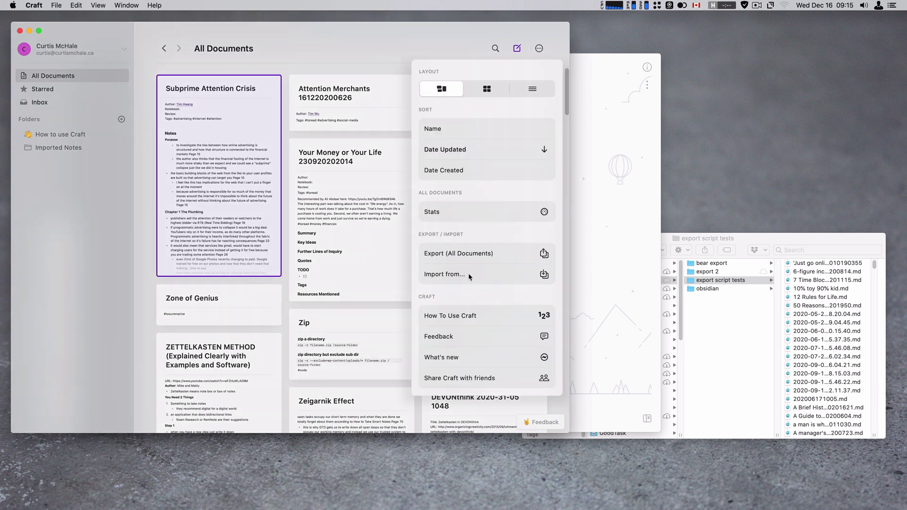
{"action": "left_click", "coordinate": [474, 277]}
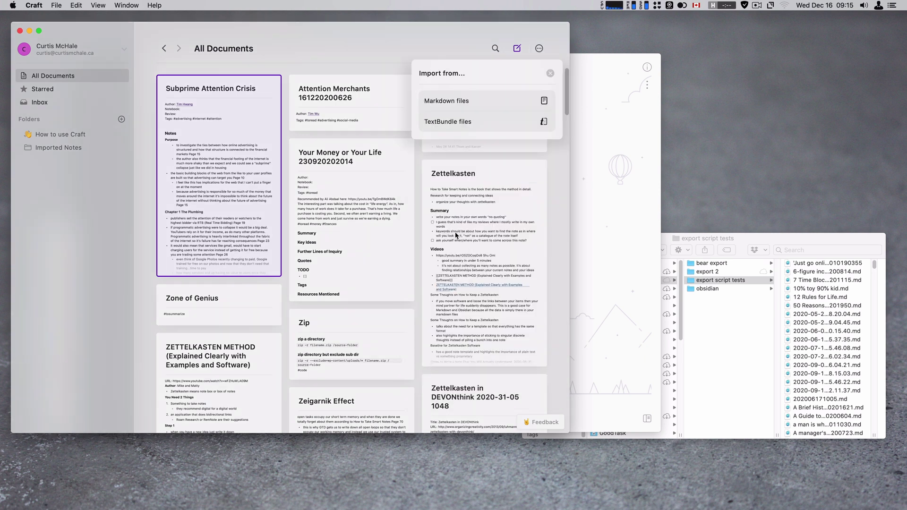
{"action": "left_click", "coordinate": [538, 49]}
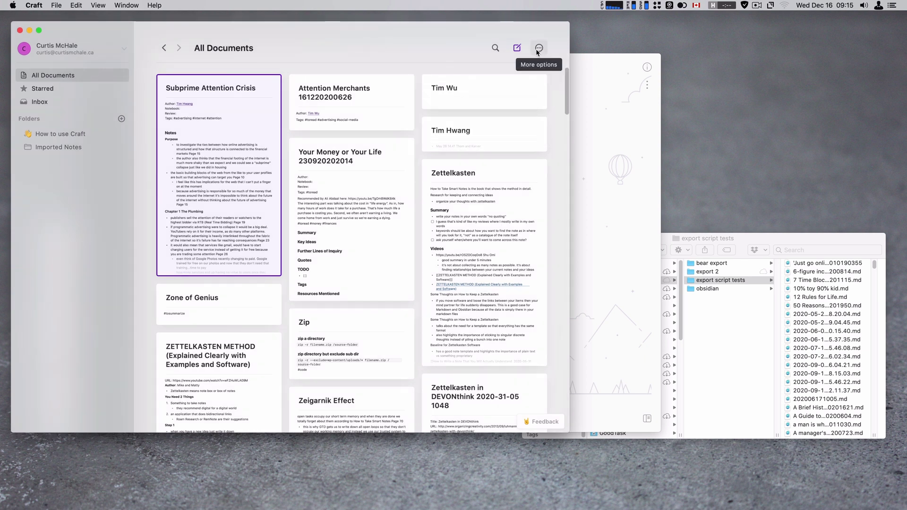
{"action": "left_click", "coordinate": [539, 49]}
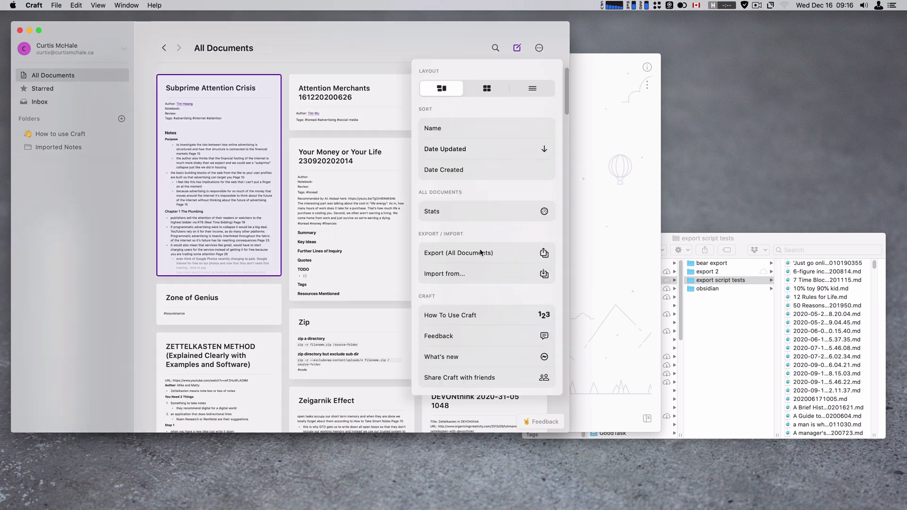
{"action": "left_click", "coordinate": [466, 276]}
{"action": "left_click", "coordinate": [472, 122]}
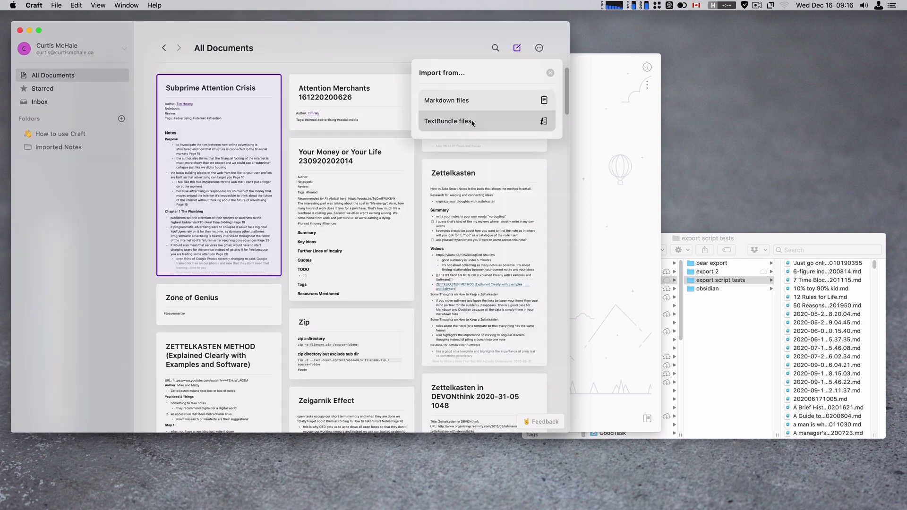
Step: Browse to the 1Writer iCloud export 2 folder and shift-select its first 87 textbundle files
{"action": "left_click", "coordinate": [448, 94]}
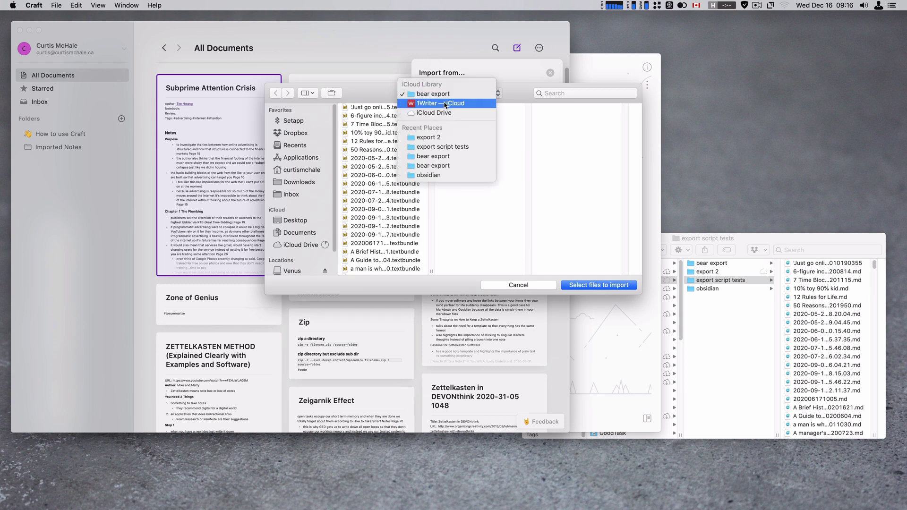
{"action": "left_click", "coordinate": [446, 104]}
{"action": "left_click", "coordinate": [369, 119]}
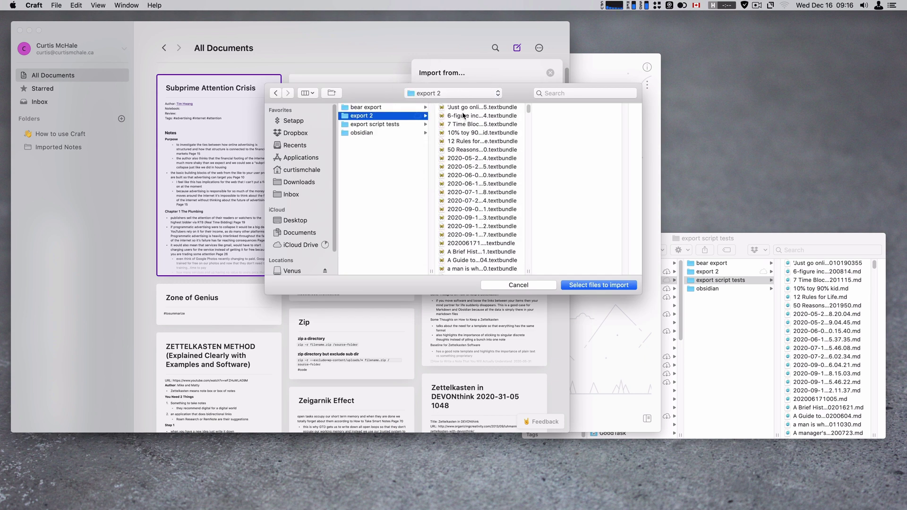
{"action": "left_click", "coordinate": [465, 108]}
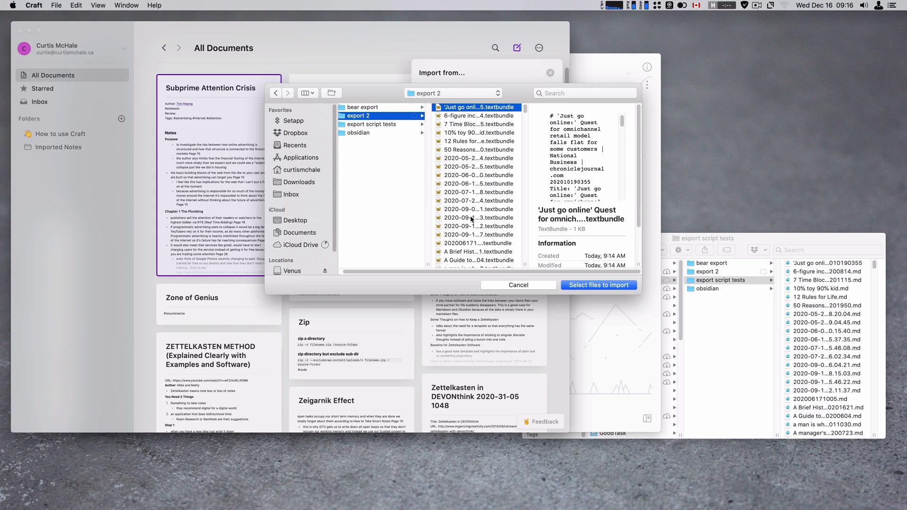
{"action": "scroll", "coordinate": [471, 218], "scroll_direction": "down", "scroll_amount": 15}
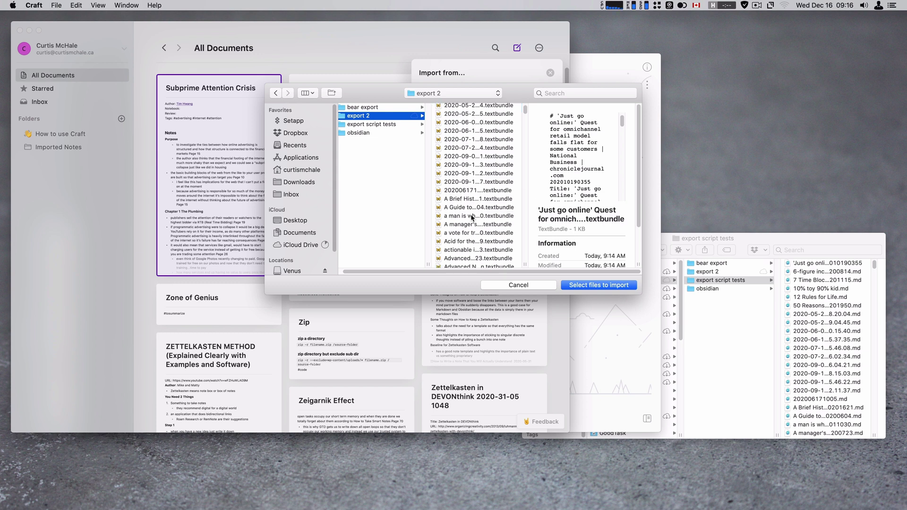
{"action": "scroll", "coordinate": [472, 218], "scroll_direction": "down", "scroll_amount": 5}
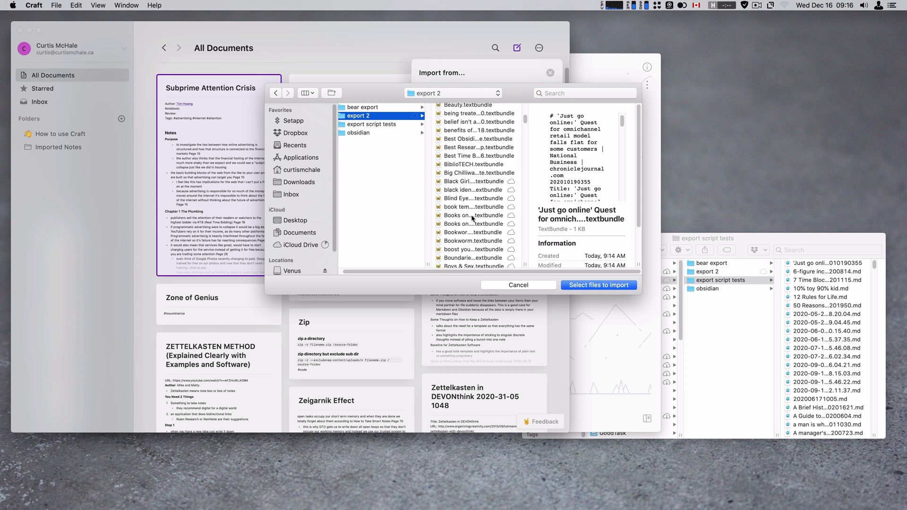
{"action": "left_click", "coordinate": [473, 226], "text": "shift"}
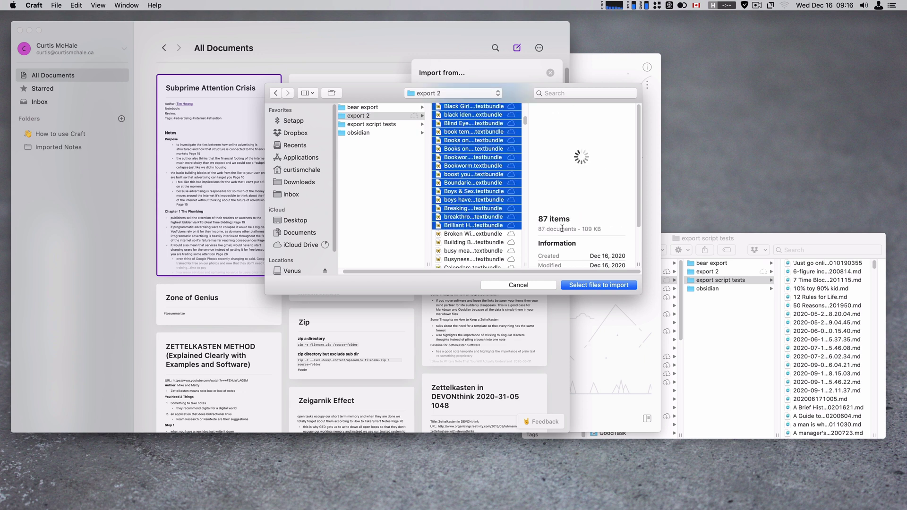
Step: Extend the file selection to 195 items, then cancel the file picker
{"action": "scroll", "coordinate": [472, 241], "scroll_direction": "down", "scroll_amount": 6}
{"action": "left_click", "coordinate": [471, 240], "text": "shift"}
{"action": "scroll", "coordinate": [471, 239], "scroll_direction": "down", "scroll_amount": 6}
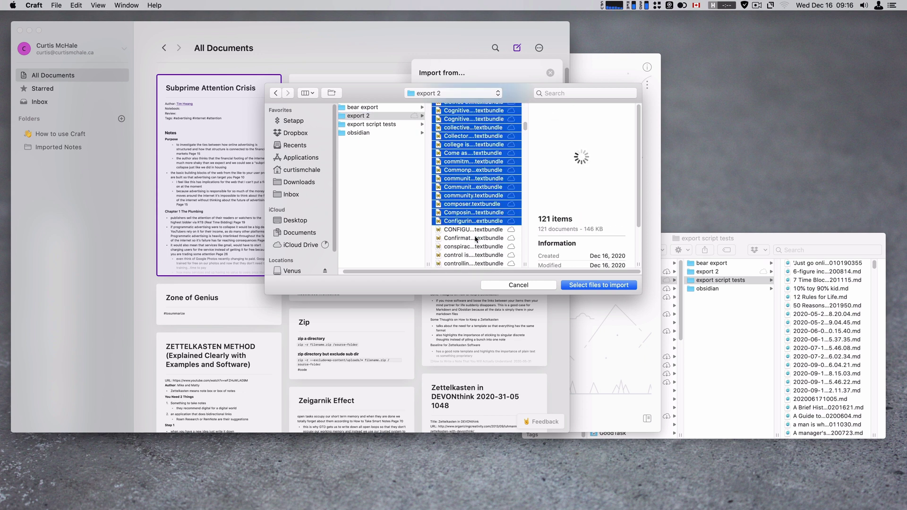
{"action": "left_click", "coordinate": [471, 237], "text": "shift"}
{"action": "scroll", "coordinate": [470, 237], "scroll_direction": "down", "scroll_amount": 3}
{"action": "left_click", "coordinate": [471, 237], "text": "shift"}
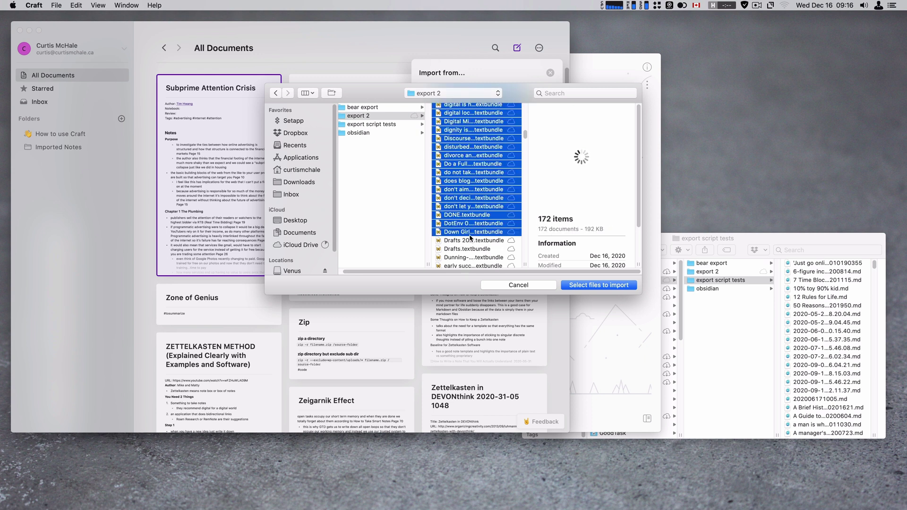
{"action": "scroll", "coordinate": [471, 238], "scroll_direction": "down", "scroll_amount": 3}
{"action": "left_click", "coordinate": [472, 238], "text": "shift"}
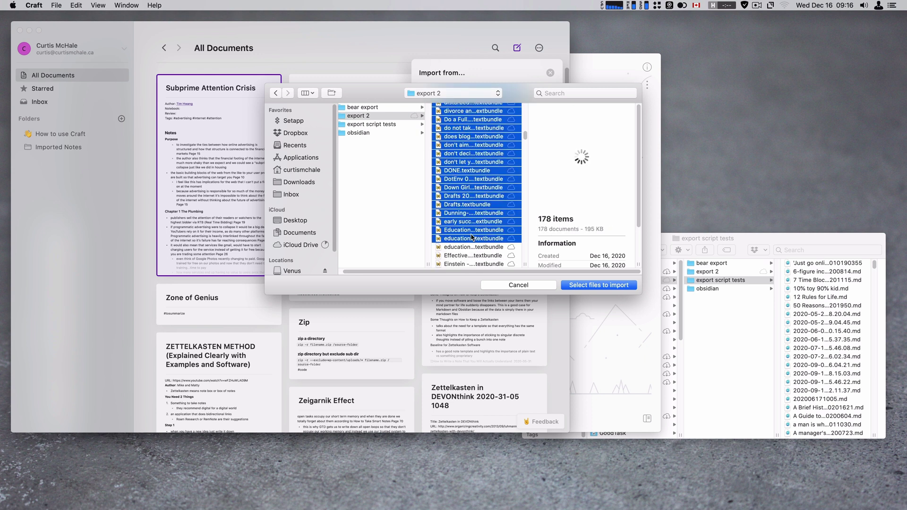
{"action": "scroll", "coordinate": [472, 238], "scroll_direction": "down", "scroll_amount": 1}
{"action": "scroll", "coordinate": [472, 237], "scroll_direction": "down", "scroll_amount": 8}
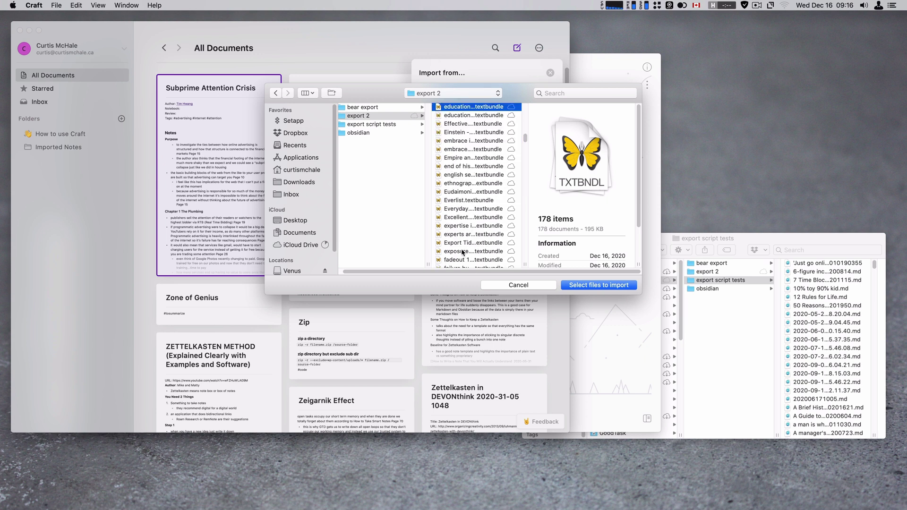
{"action": "left_click", "coordinate": [463, 251], "text": "shift"}
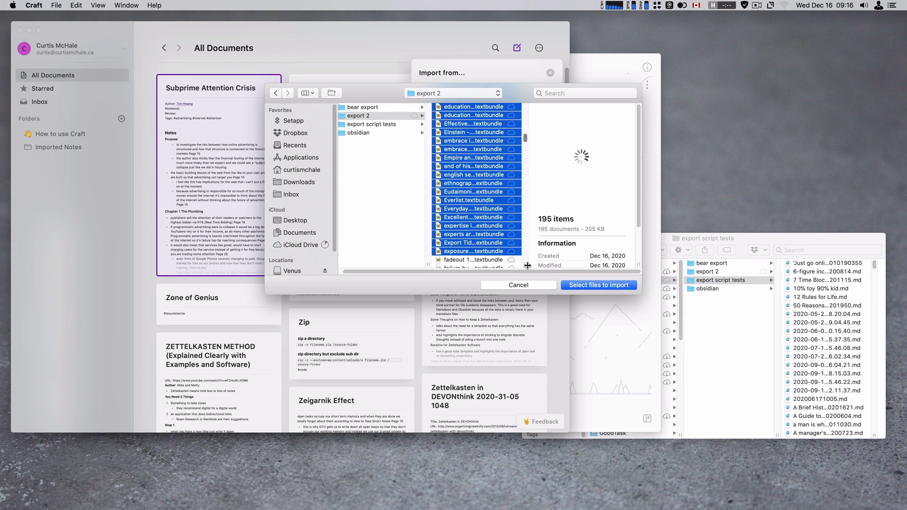
{"action": "left_click", "coordinate": [519, 284]}
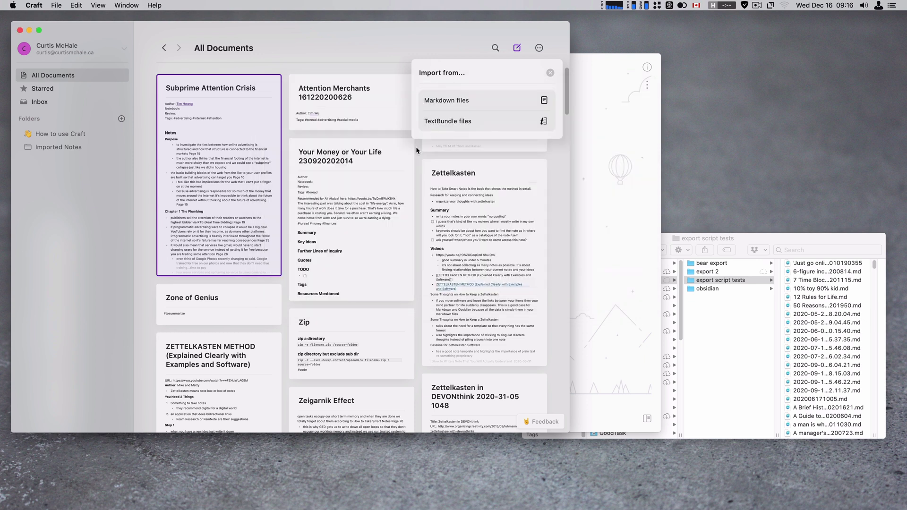
Step: Search documents for 'ze', open the Zeigarnik Effect note, then close it
{"action": "key", "text": "Escape"}
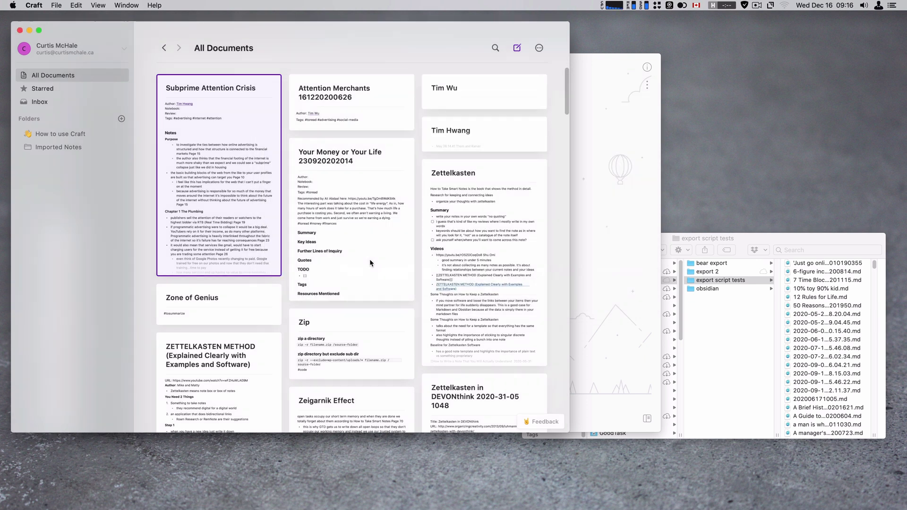
{"action": "left_click", "coordinate": [495, 48]}
{"action": "type", "text": "ze"}
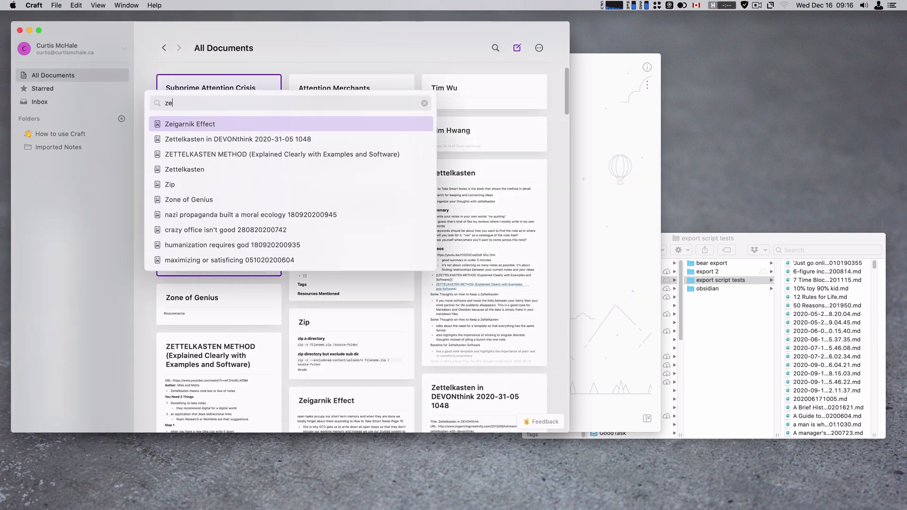
{"action": "key", "text": "Return"}
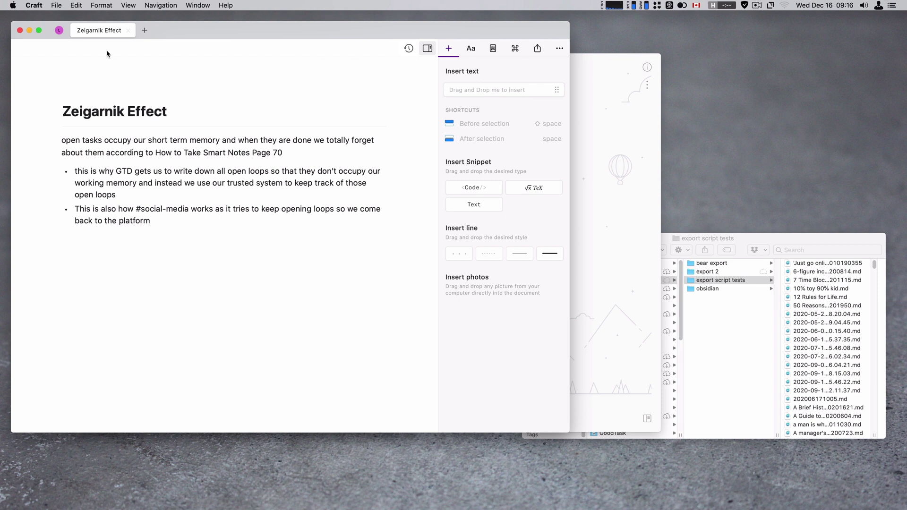
{"action": "left_click", "coordinate": [128, 31]}
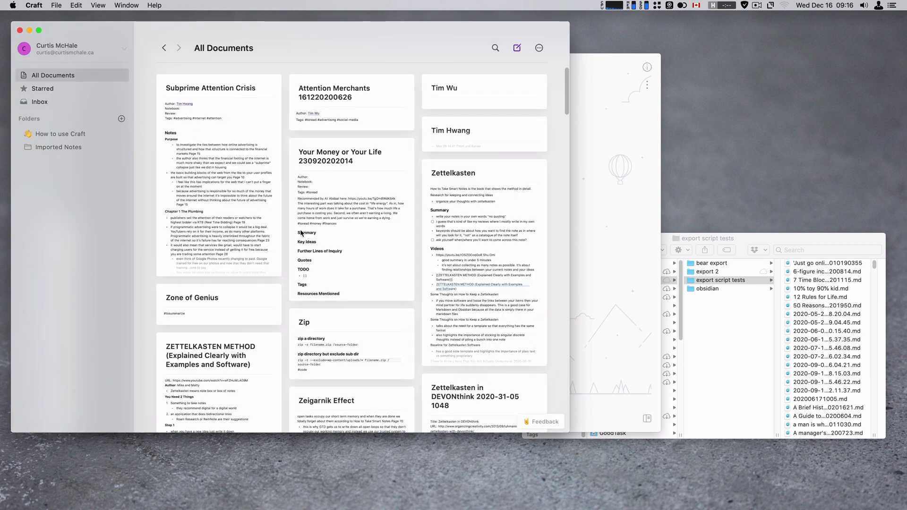
{"action": "scroll", "coordinate": [239, 344], "scroll_direction": "down", "scroll_amount": 5}
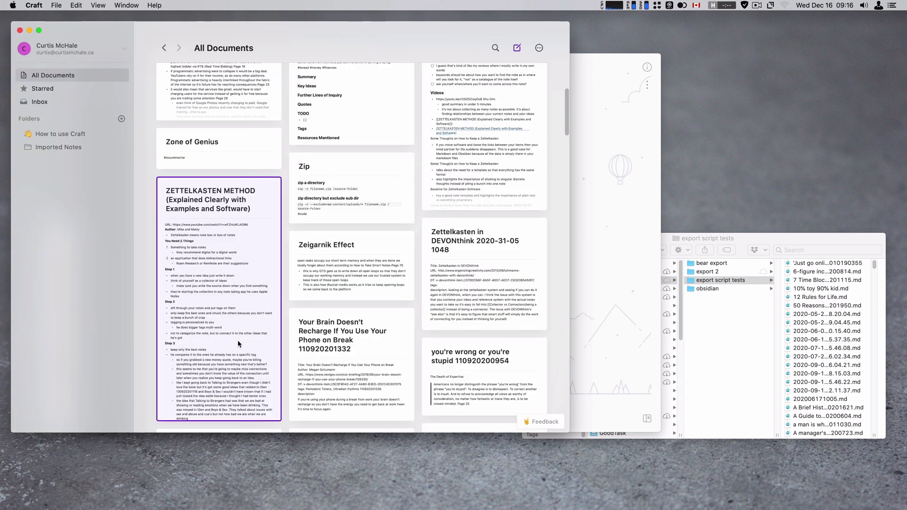
{"action": "left_click", "coordinate": [225, 275]}
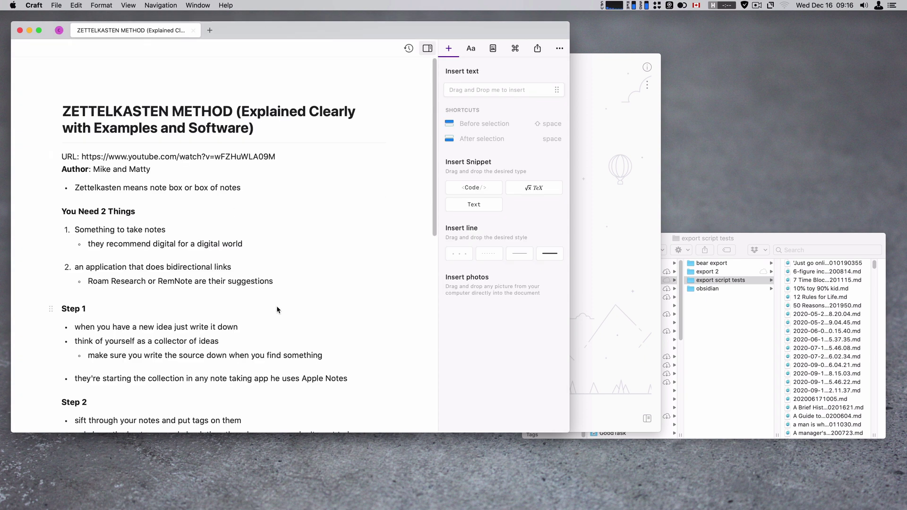
{"action": "scroll", "coordinate": [262, 328], "scroll_direction": "down", "scroll_amount": 12}
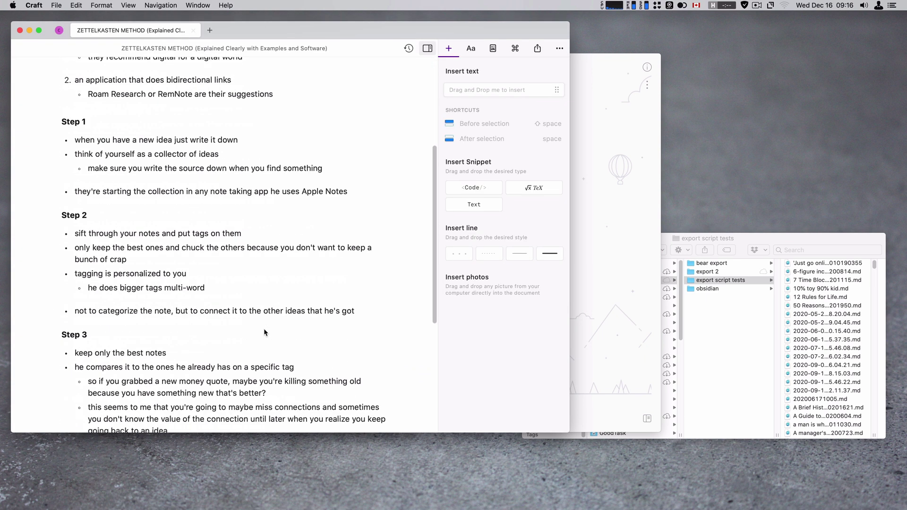
{"action": "scroll", "coordinate": [264, 330], "scroll_direction": "down", "scroll_amount": 5}
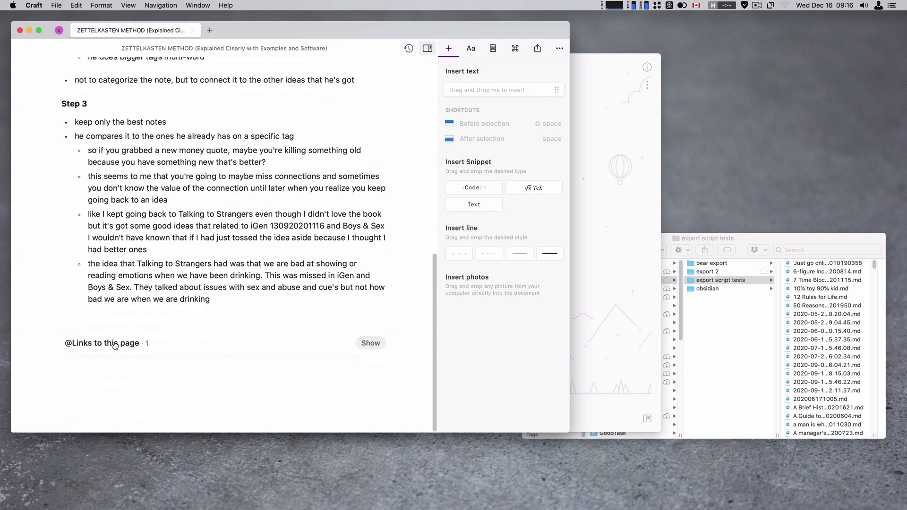
{"action": "left_click", "coordinate": [107, 368]}
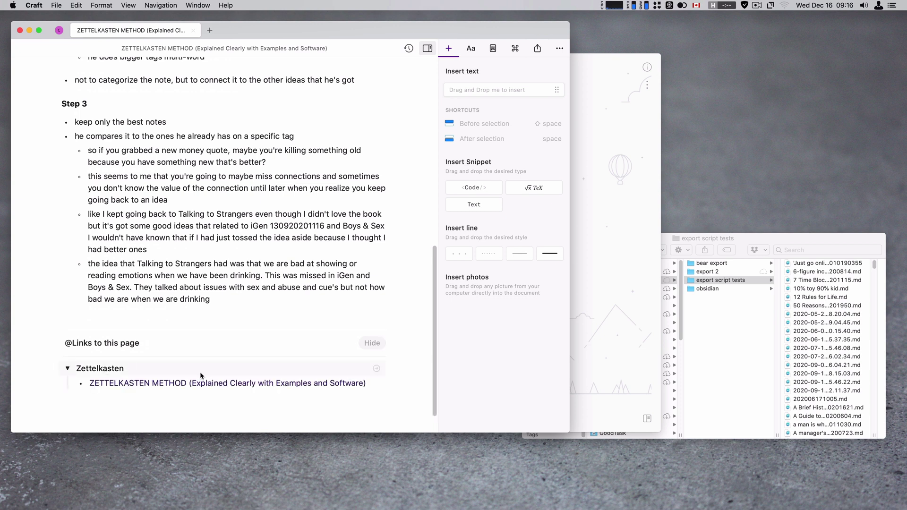
{"action": "left_click", "coordinate": [376, 371]}
Step: Insert an empty block below the [[How to Write a Note That You Will Actually Understand]] line
{"action": "scroll", "coordinate": [212, 330], "scroll_direction": "down", "scroll_amount": 3}
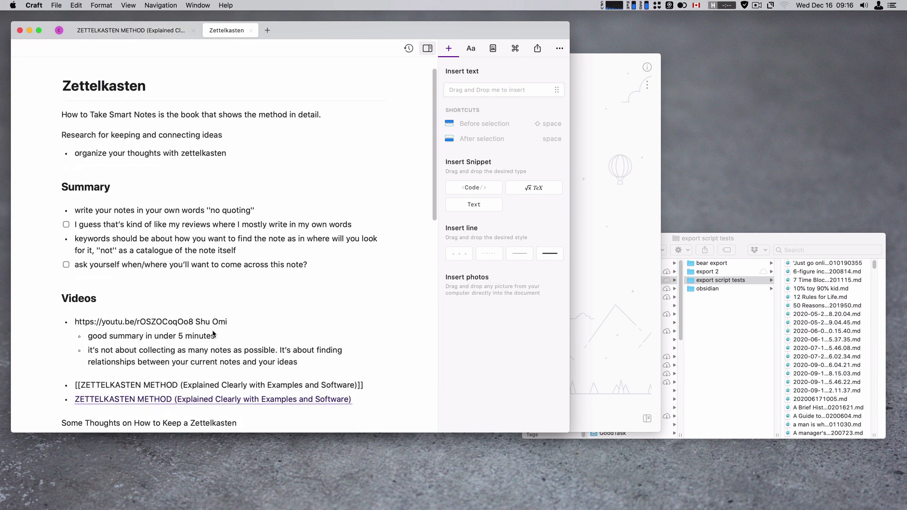
{"action": "scroll", "coordinate": [213, 336], "scroll_direction": "down", "scroll_amount": 5}
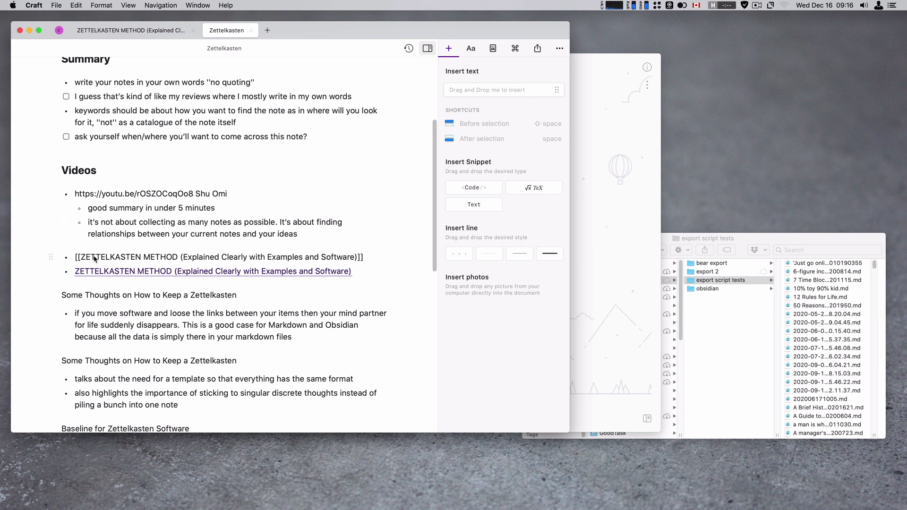
{"action": "left_click", "coordinate": [78, 260]}
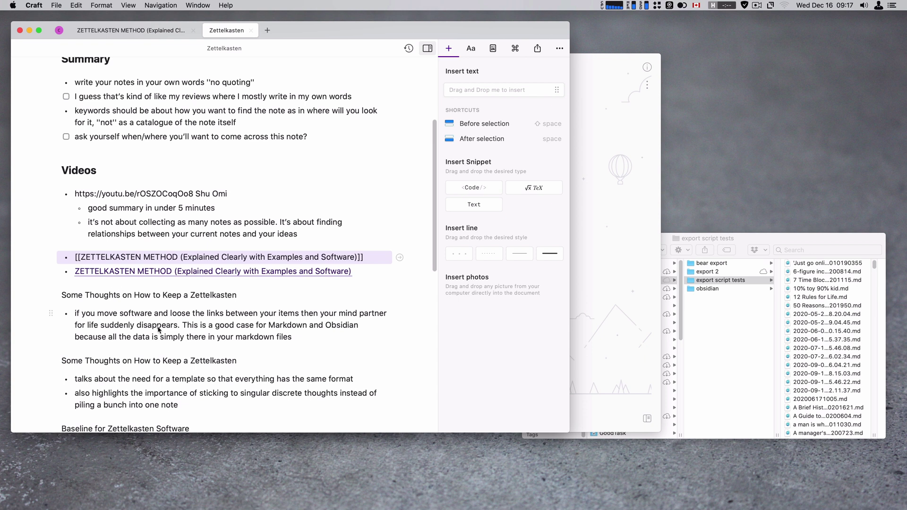
{"action": "scroll", "coordinate": [158, 329], "scroll_direction": "down", "scroll_amount": 2}
{"action": "scroll", "coordinate": [158, 326], "scroll_direction": "down", "scroll_amount": 5}
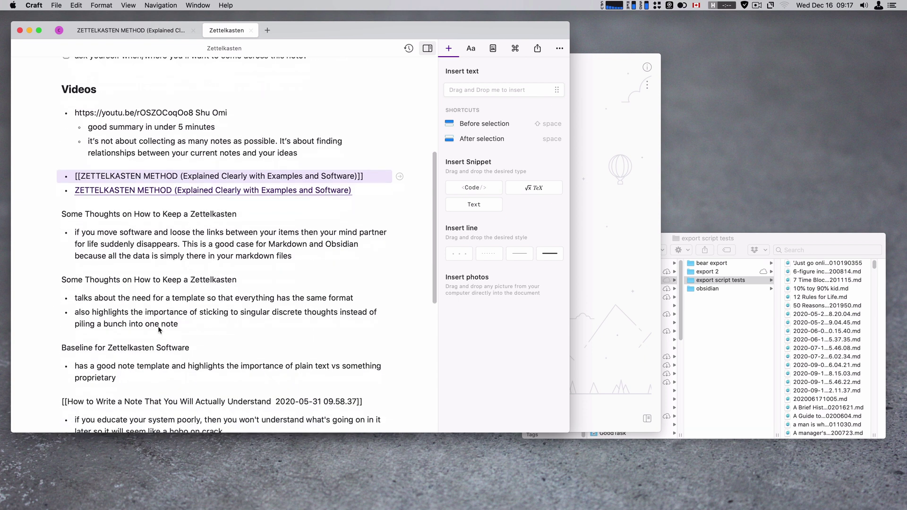
{"action": "scroll", "coordinate": [158, 330], "scroll_direction": "down", "scroll_amount": 1}
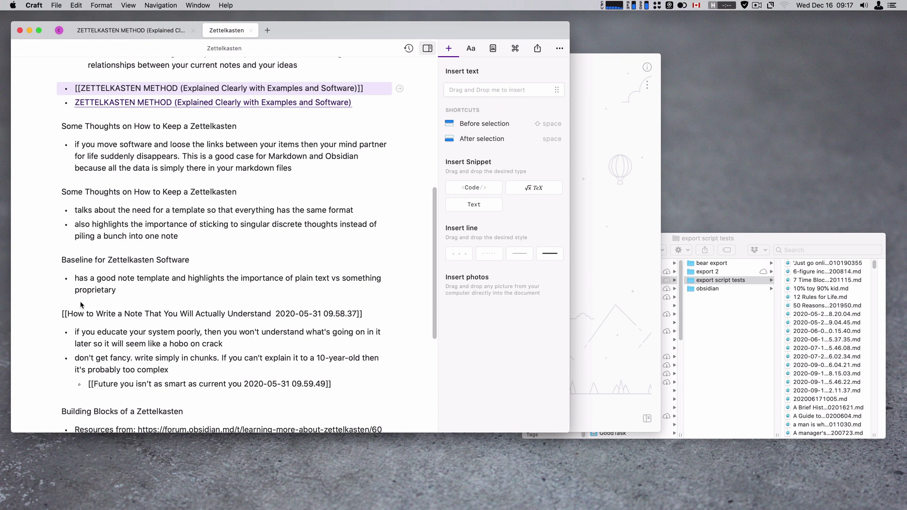
{"action": "left_click", "coordinate": [79, 309]}
{"action": "left_click", "coordinate": [377, 314]}
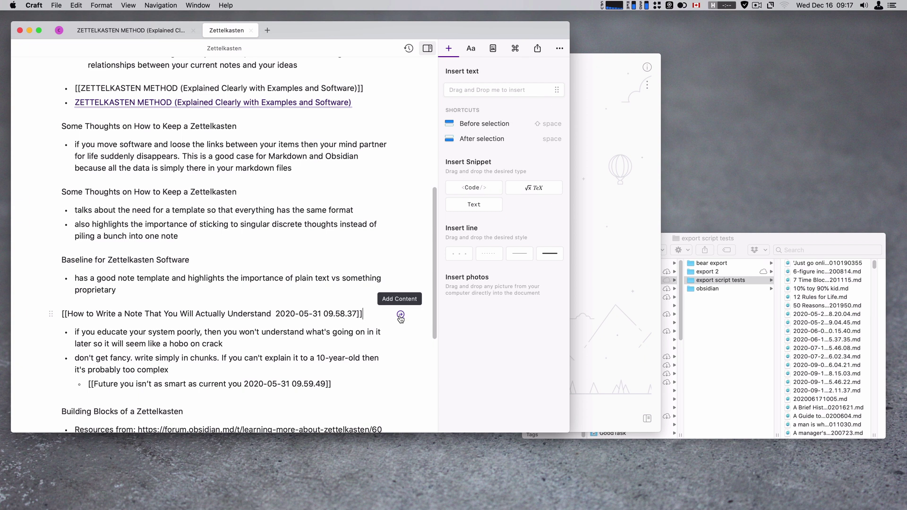
{"action": "key", "text": "Return"}
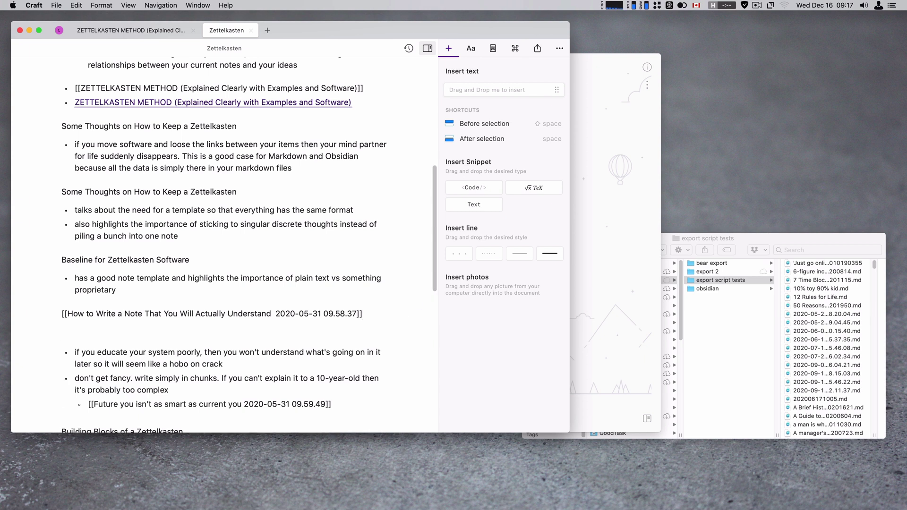
{"action": "type", "text": "@"}
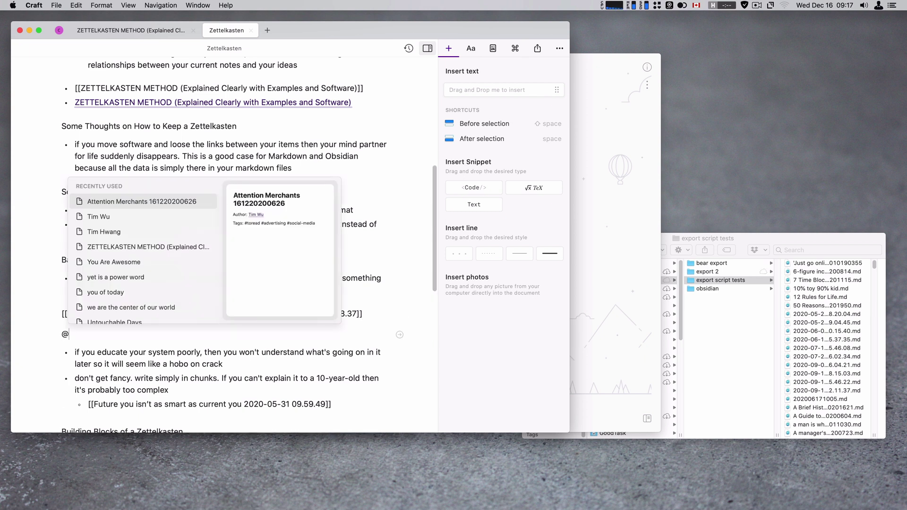
{"action": "type", "text": "how"}
{"action": "key", "text": "Escape"}
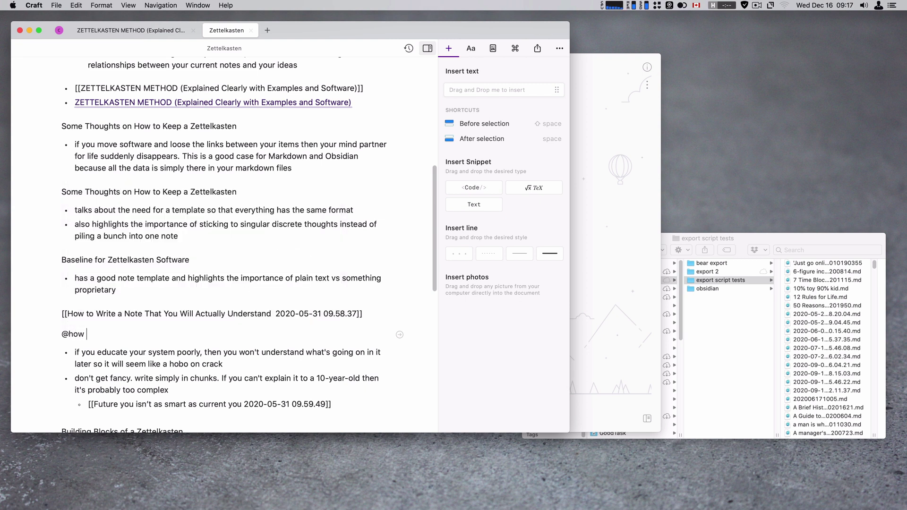
{"action": "key", "text": "BackSpace"}
{"action": "key", "text": "BackSpace"}
{"action": "key", "text": "BackSpace"}
{"action": "key", "text": "BackSpace"}
{"action": "key", "text": "BackSpace"}
{"action": "type", "text": "@ho"}
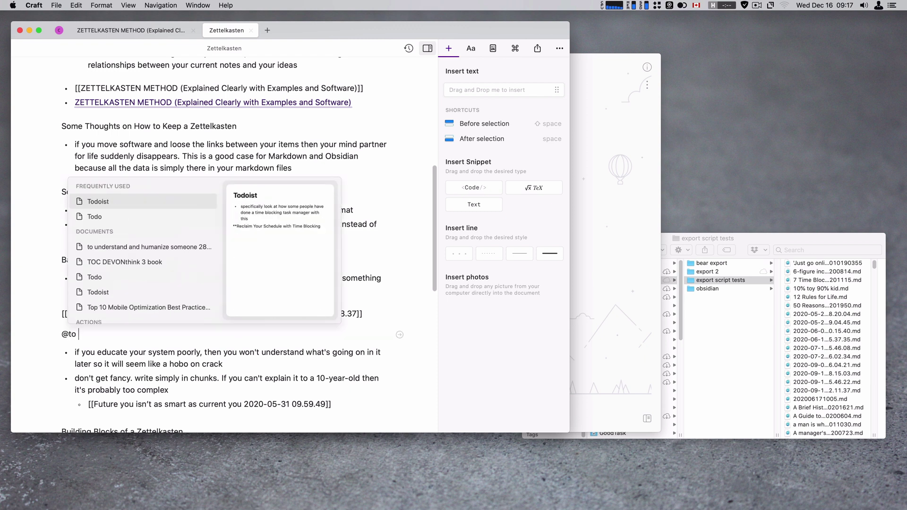
{"action": "type", "text": "w to write a note"}
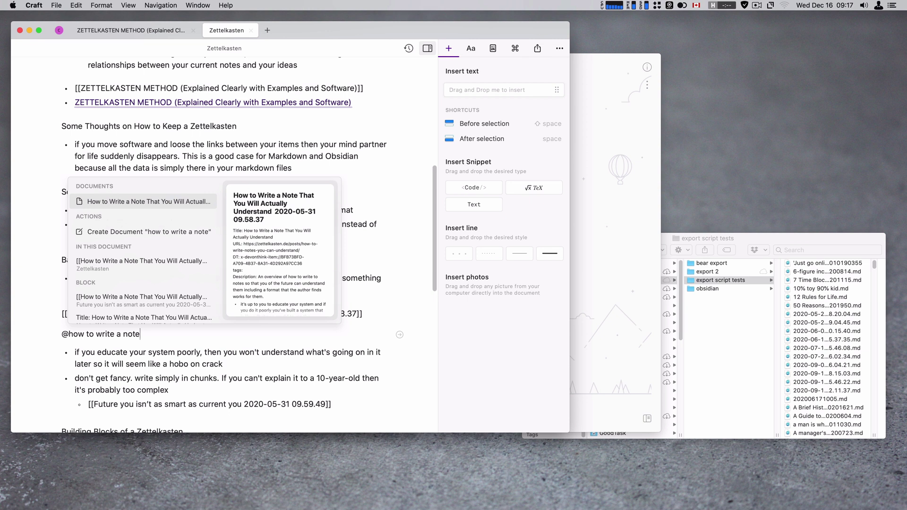
{"action": "key", "text": "Return"}
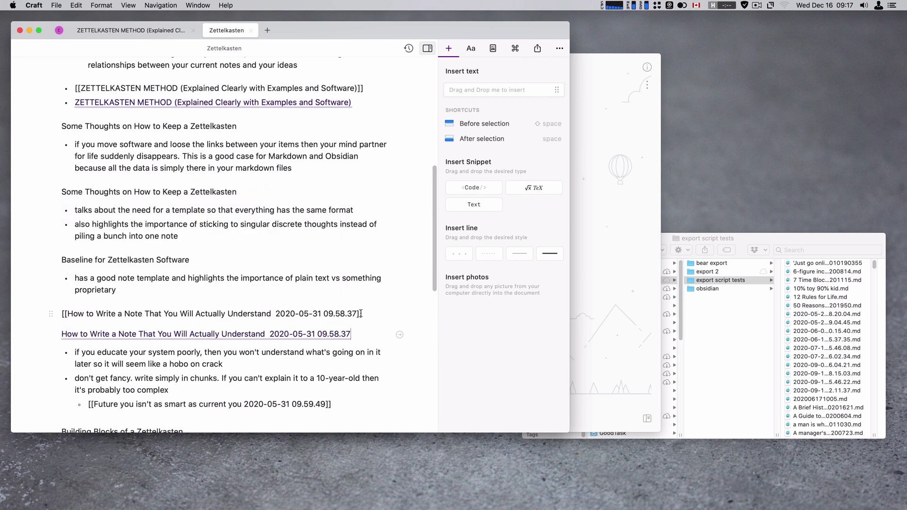
{"action": "left_click_drag", "start_coordinate": [360, 314], "coordinate": [217, 314]}
{"action": "scroll", "coordinate": [220, 310], "scroll_direction": "down", "scroll_amount": 4}
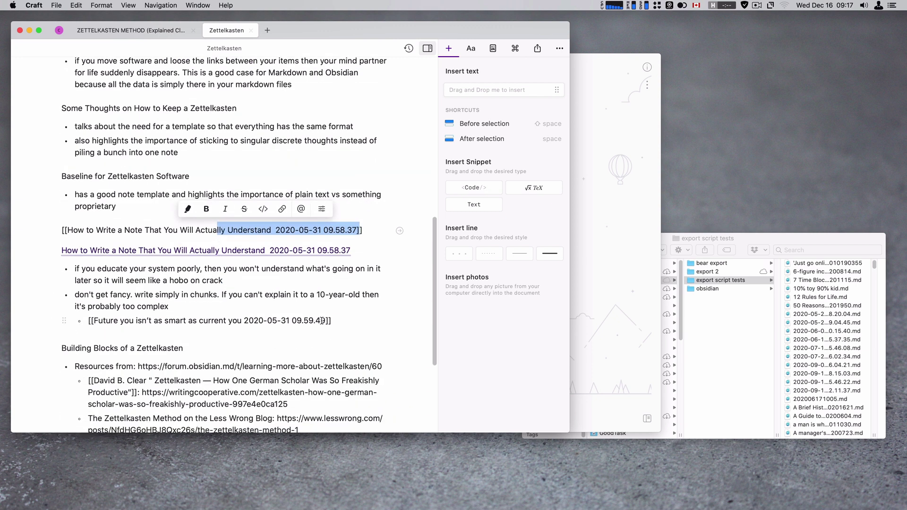
{"action": "scroll", "coordinate": [338, 333], "scroll_direction": "down", "scroll_amount": 4}
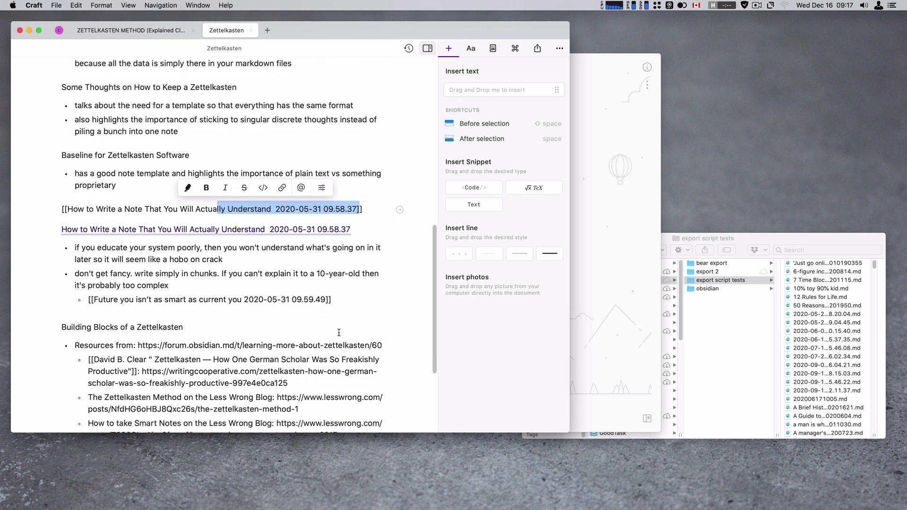
{"action": "scroll", "coordinate": [145, 306], "scroll_direction": "down", "scroll_amount": 3}
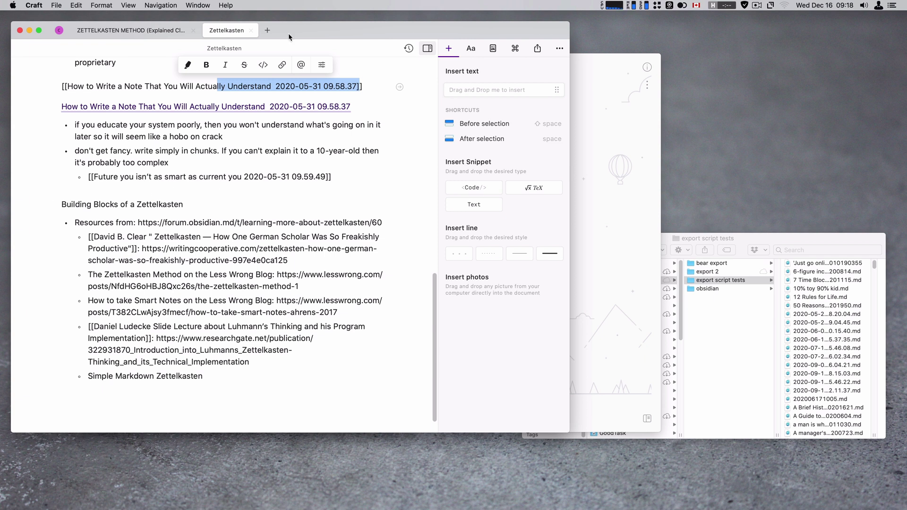
Step: Close the Zettelkasten note's tab
{"action": "left_click", "coordinate": [251, 31]}
Step: Close ZETTELKASTEN METHOD, quick-search 'books o' and open Books on Race to view its table code block
{"action": "left_click", "coordinate": [194, 30]}
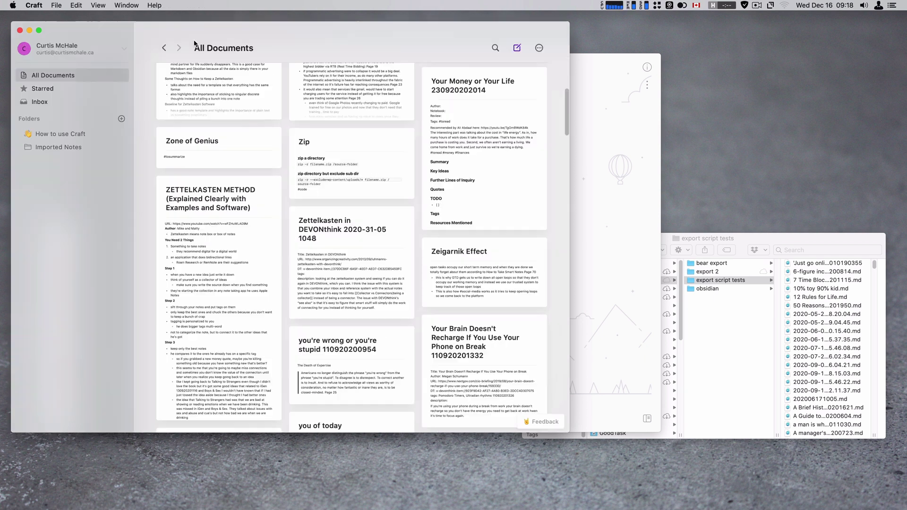
{"action": "key", "text": "super+k"}
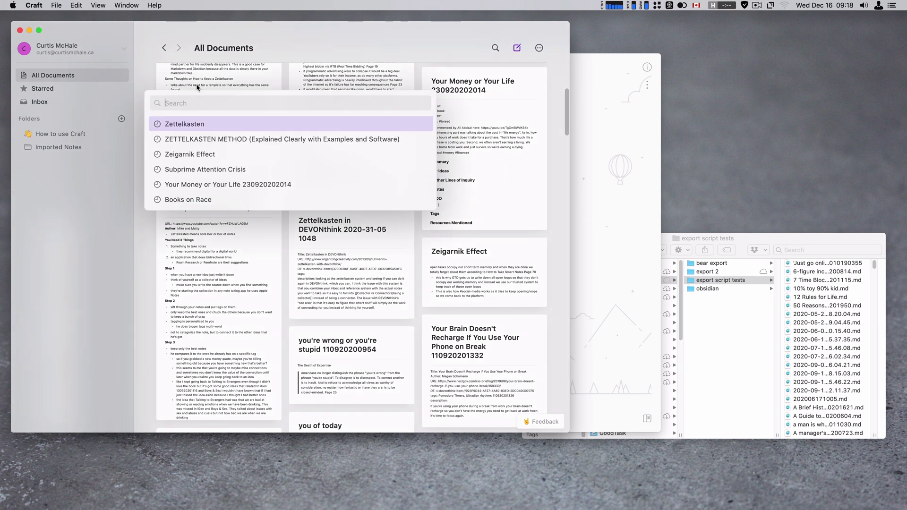
{"action": "type", "text": "books on"}
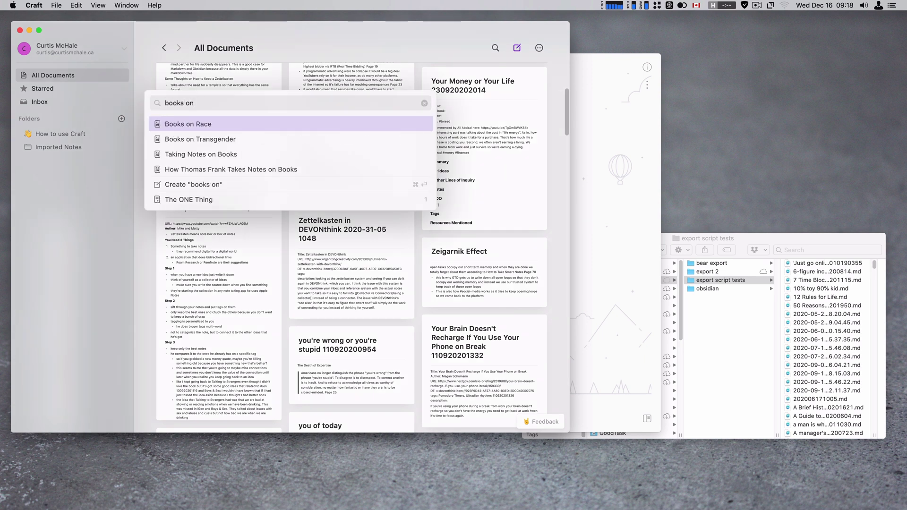
{"action": "key", "text": "Return"}
{"action": "scroll", "coordinate": [248, 280], "scroll_direction": "down", "scroll_amount": 3}
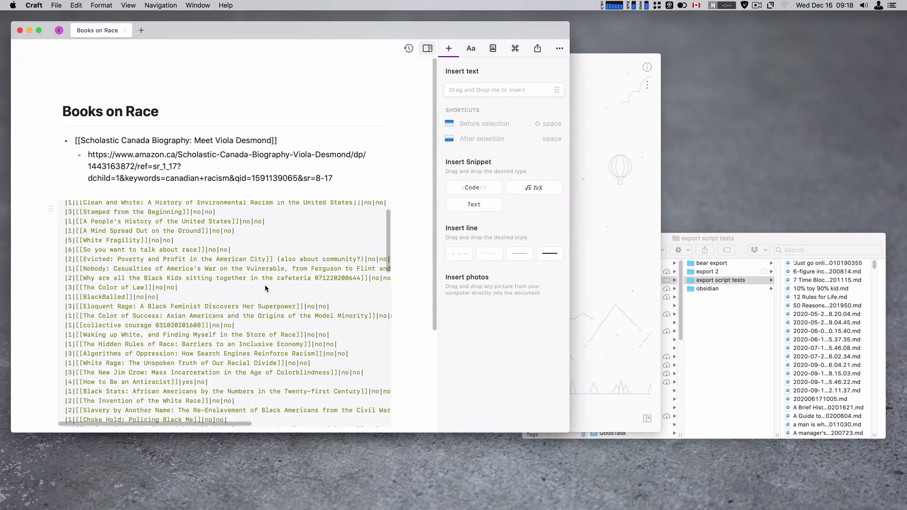
{"action": "scroll", "coordinate": [350, 293], "scroll_direction": "up", "scroll_amount": 1}
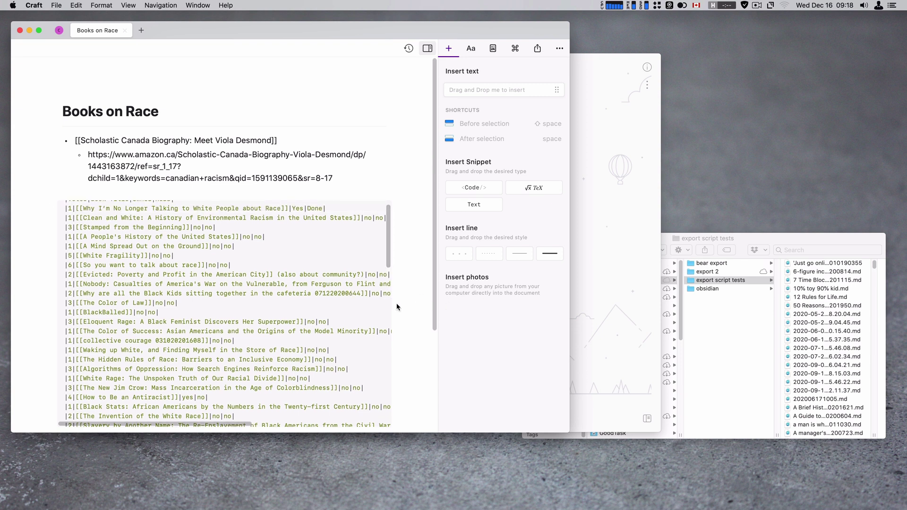
{"action": "scroll", "coordinate": [424, 306], "scroll_direction": "down", "scroll_amount": 3}
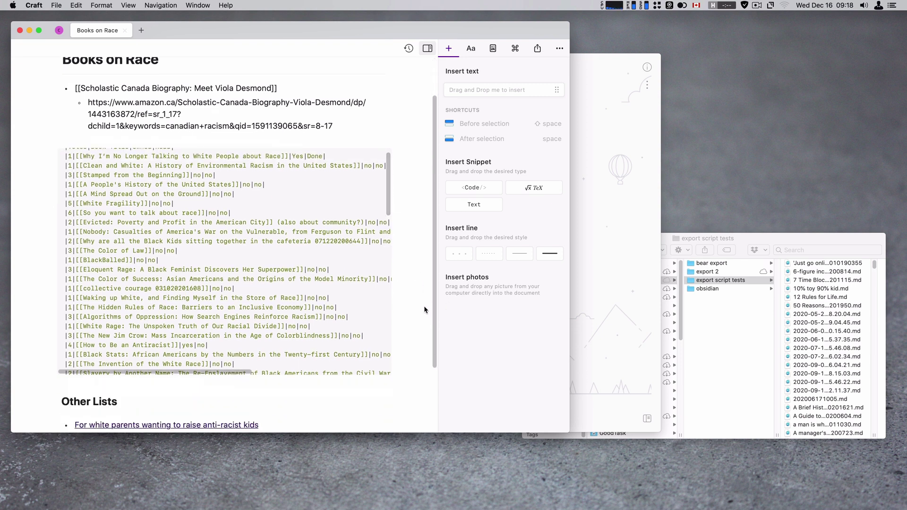